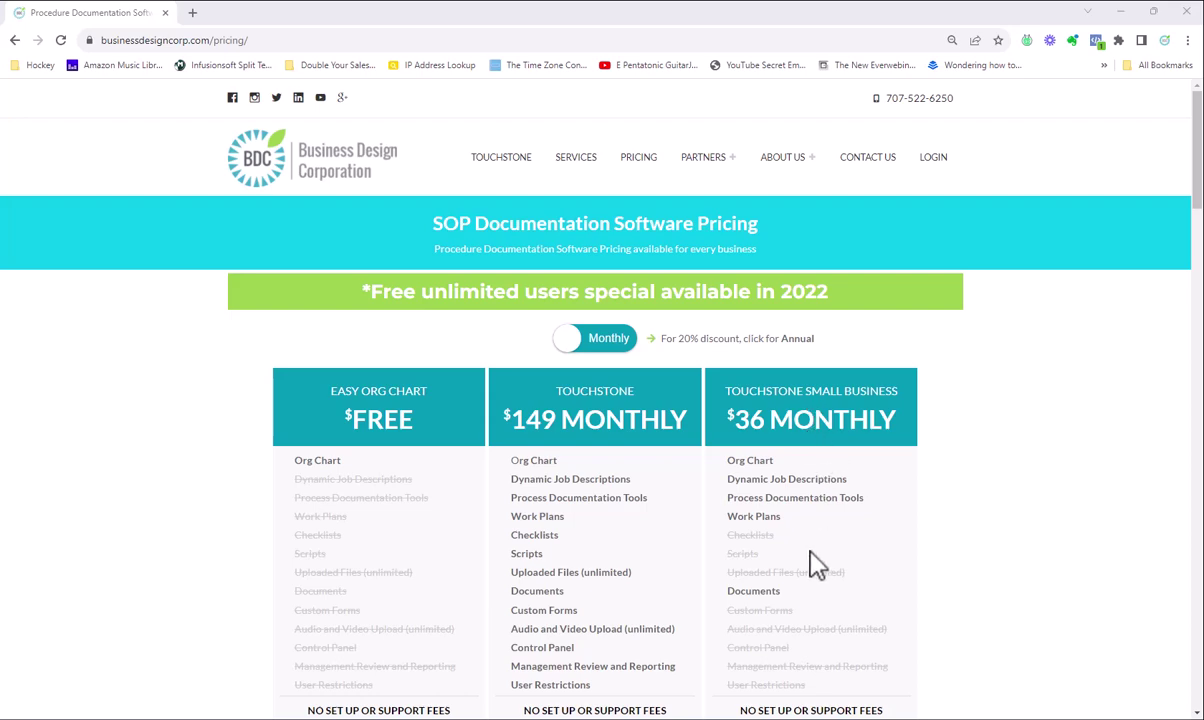
# Switch from the pricing page to the TouchStone organization chart and view the Inside Sales job description.
pyautogui.scroll(-1, 832, 546)
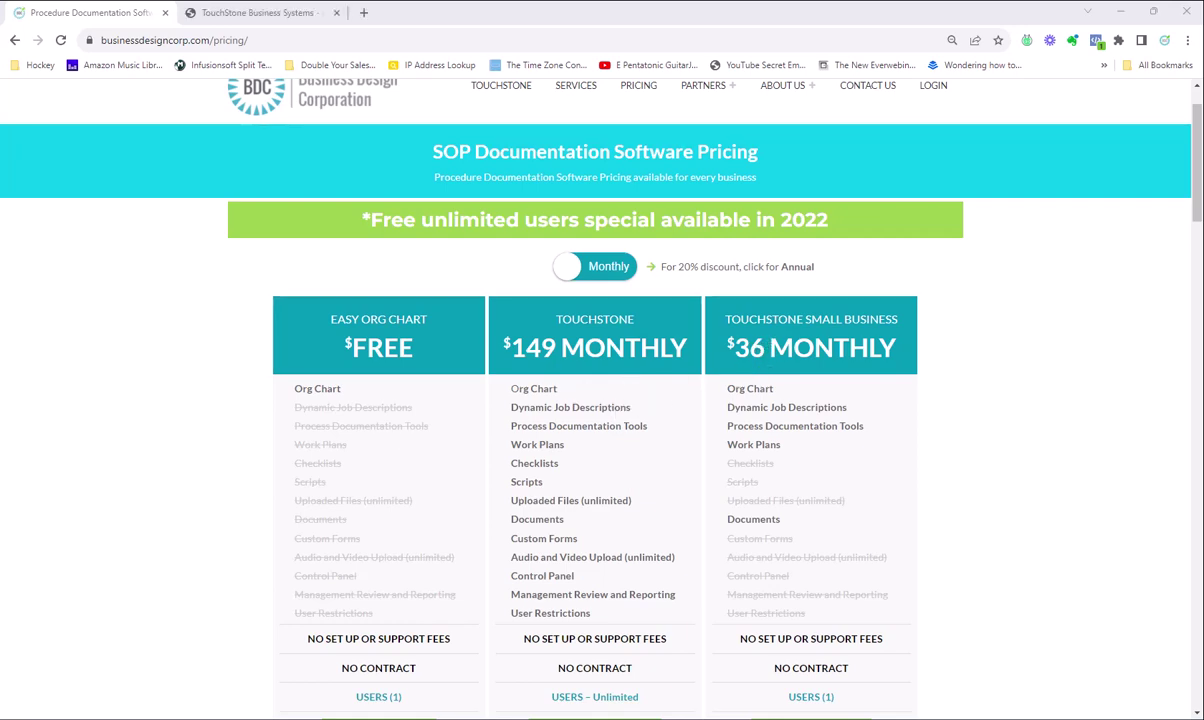
pyautogui.click(268, 14)
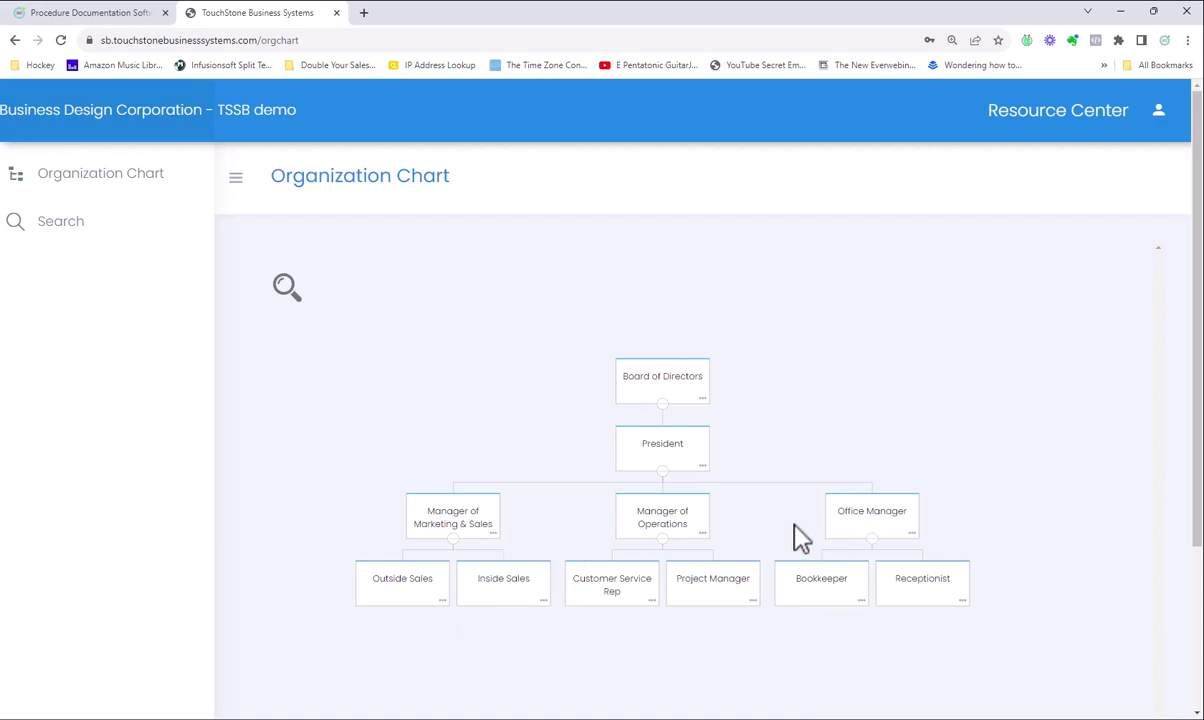
pyautogui.click(493, 533)
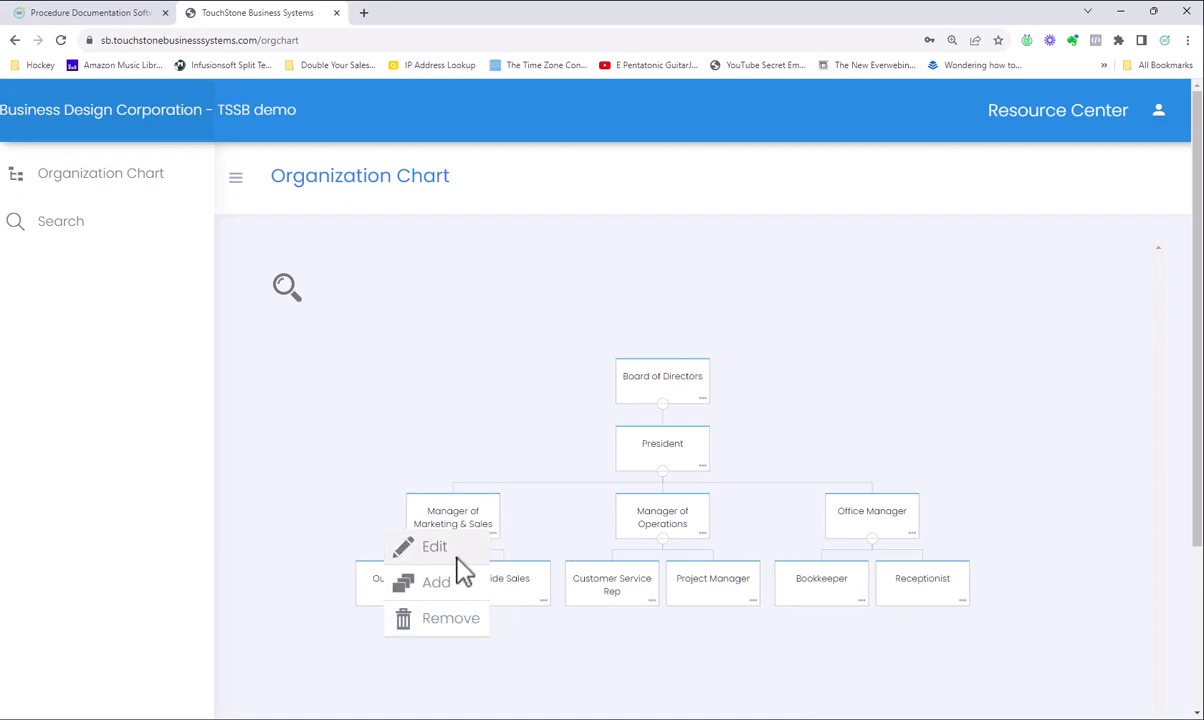
pyautogui.click(606, 632)
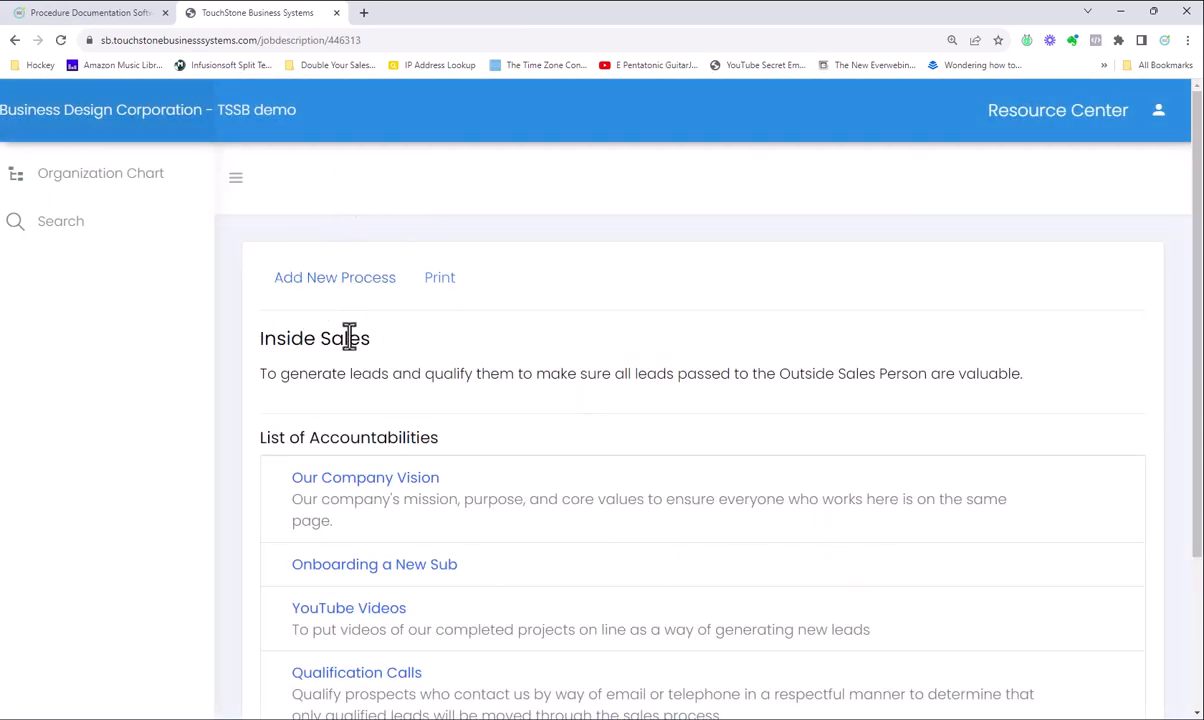
# In the organization chart, move the Customer Service Rep under the Manager of Marketing & Sales and back under the Manager of Operations.
pyautogui.click(66, 180)
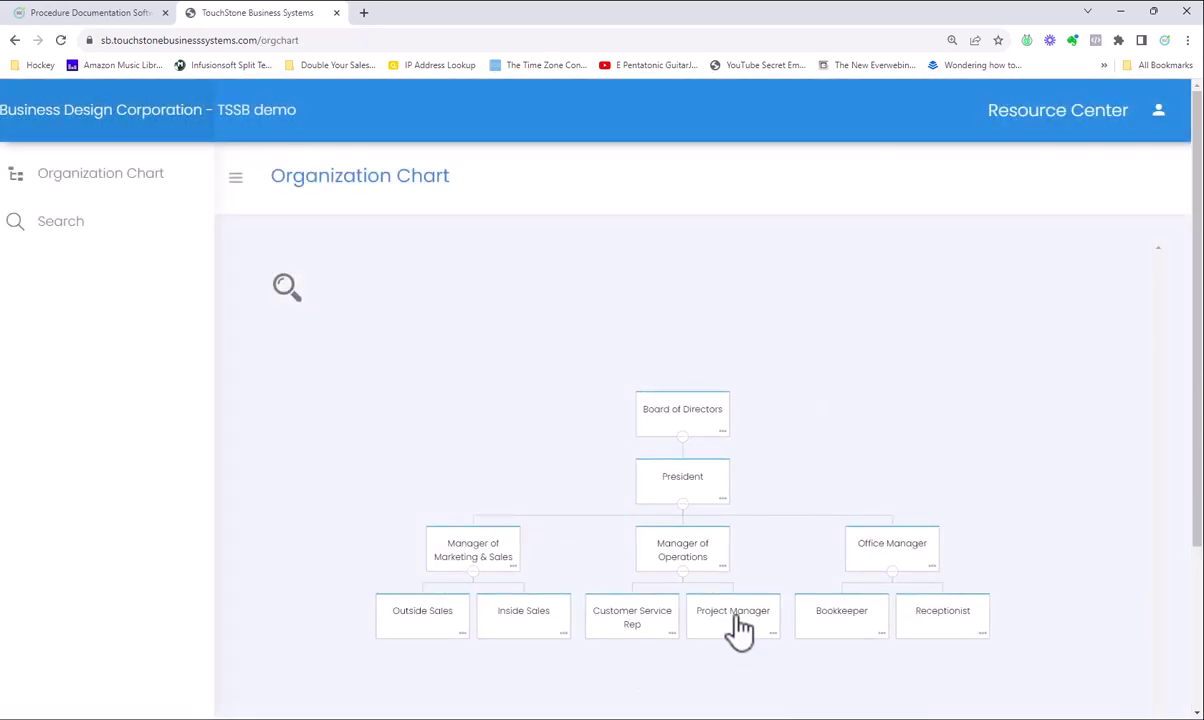
pyautogui.moveTo(624, 622); pyautogui.dragTo(496, 578)
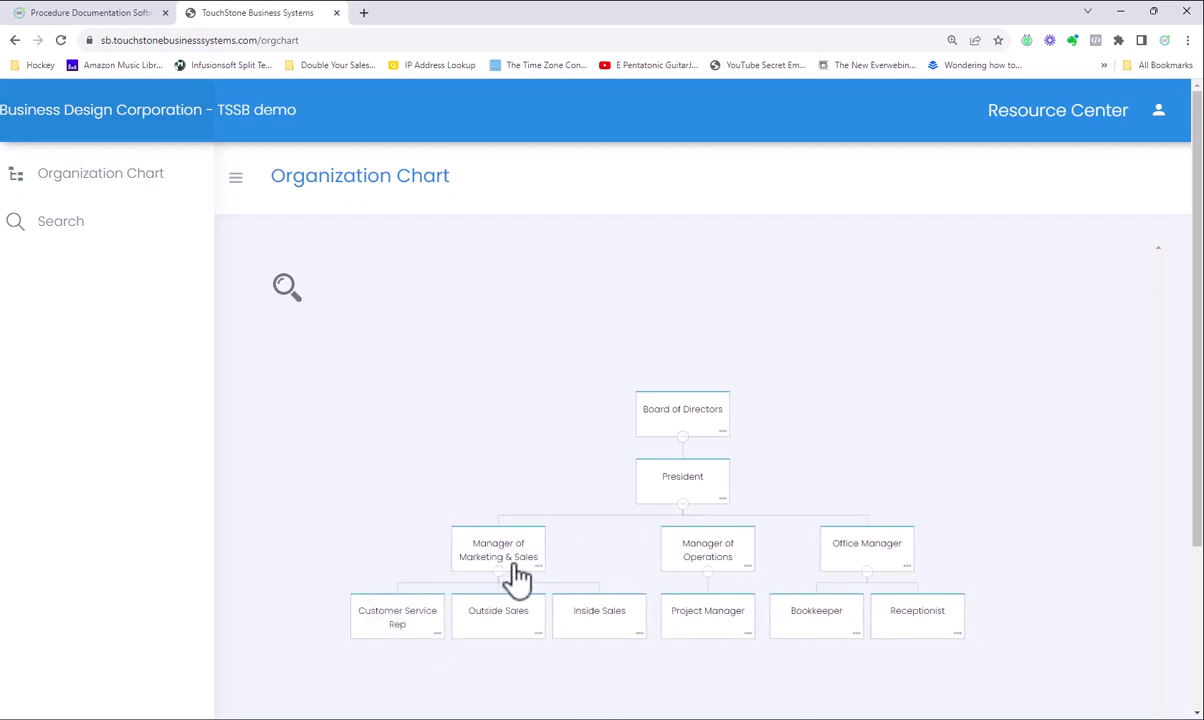
pyautogui.moveTo(398, 627); pyautogui.dragTo(707, 551)
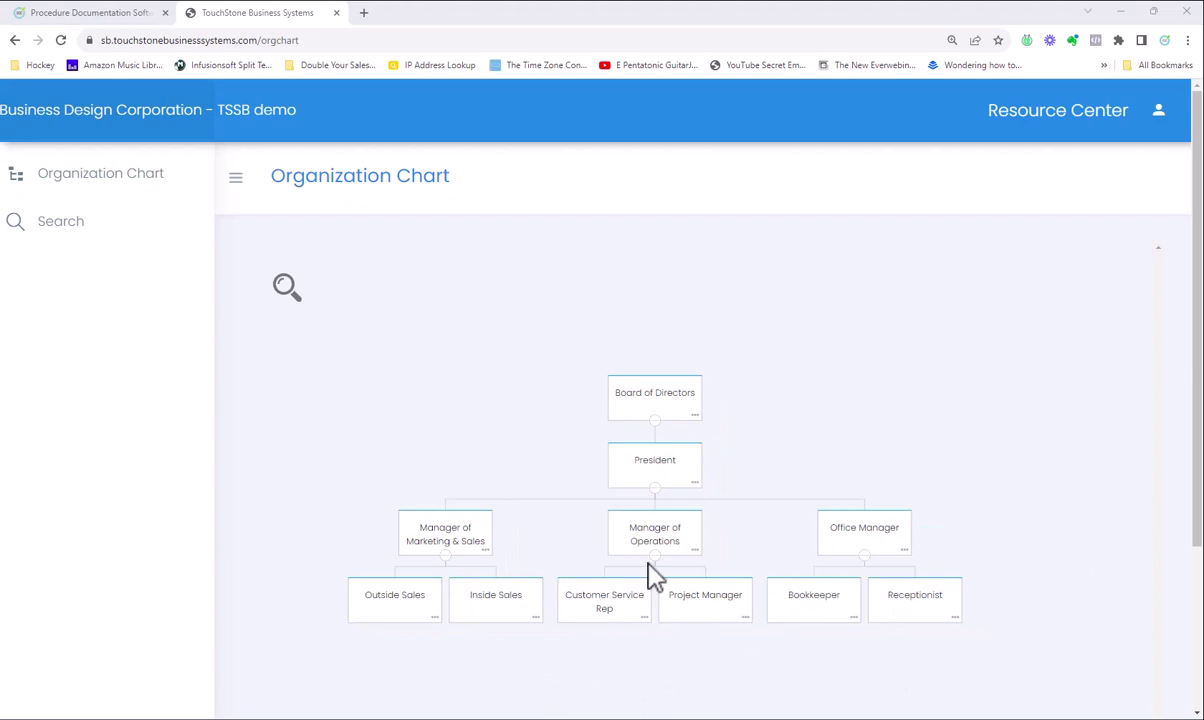
# Add a new process named "How to Handle a Customer Complaint" to the Inside Sales job description.
pyautogui.click(490, 608)
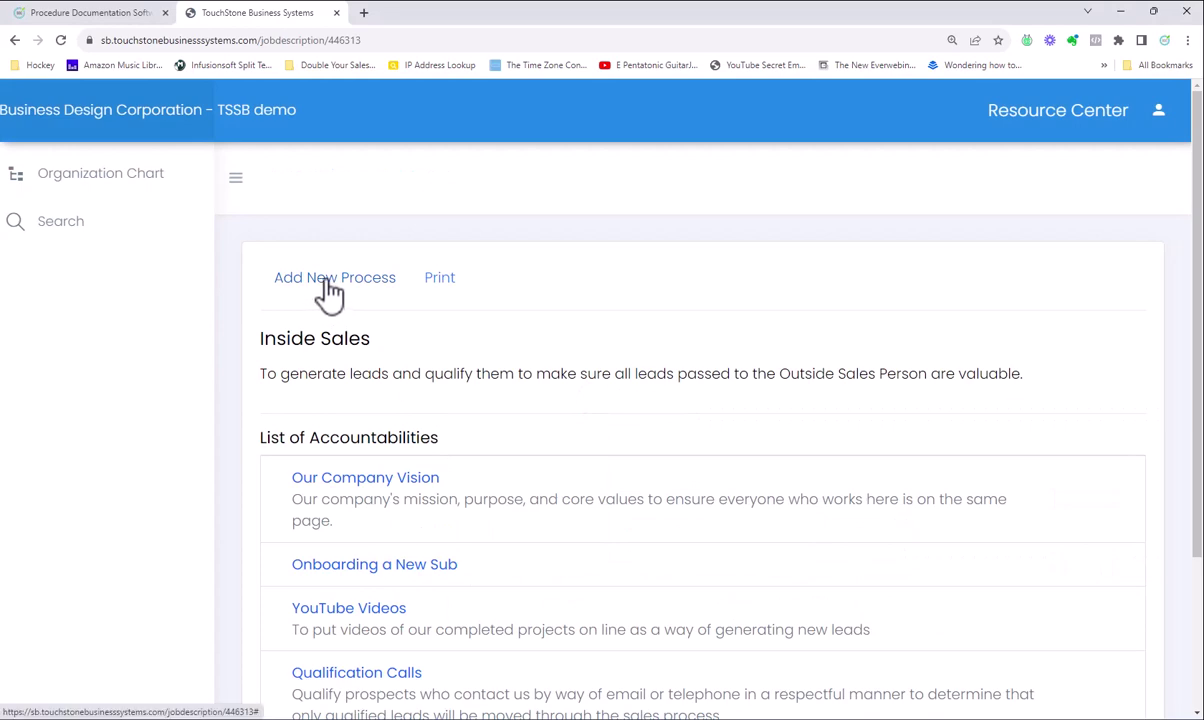
pyautogui.click(329, 285)
pyautogui.click(410, 190)
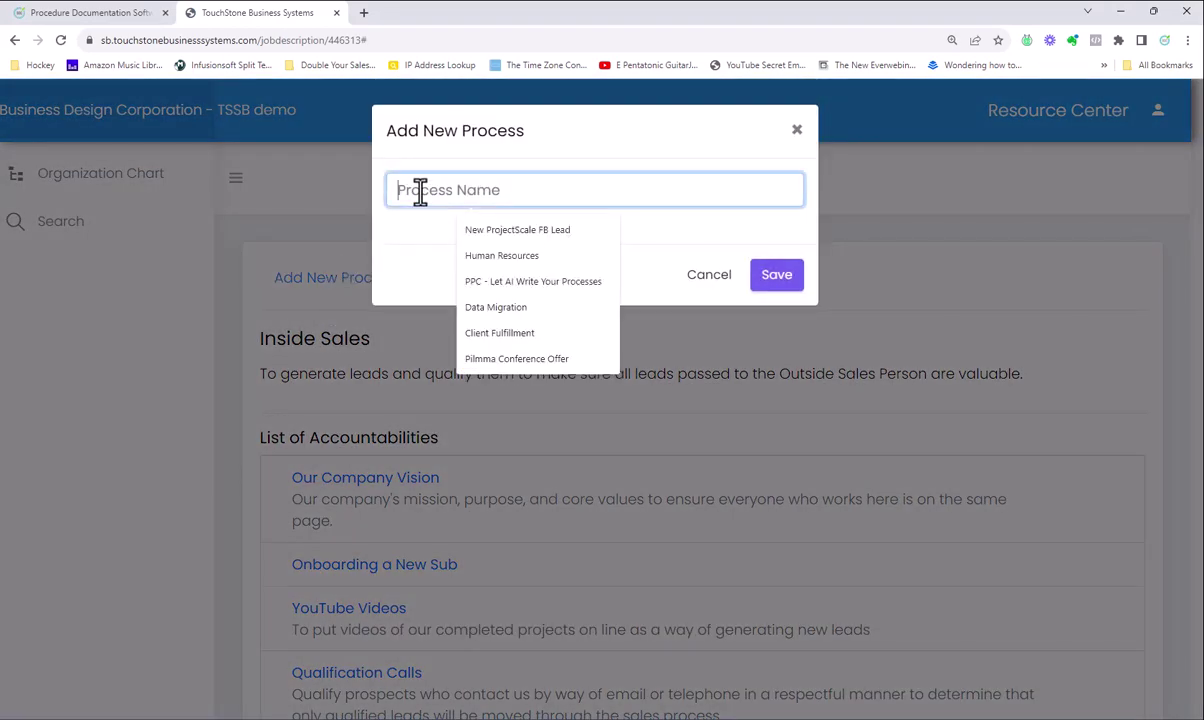
pyautogui.write('How to Handle a Customer C')
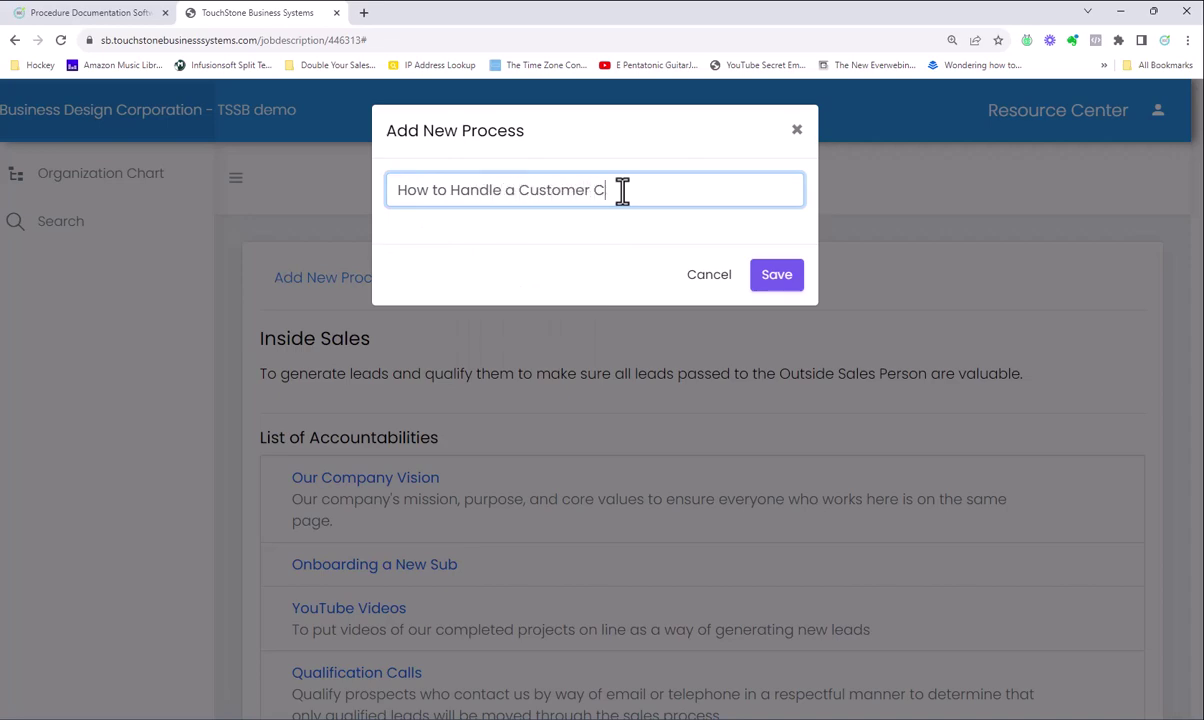
pyautogui.write('omplaint')
pyautogui.click(779, 289)
# Open the new process and set its objective to "To ensure that all customer complaints are handled quickly and effectively.".
pyautogui.scroll(-3, 497, 415)
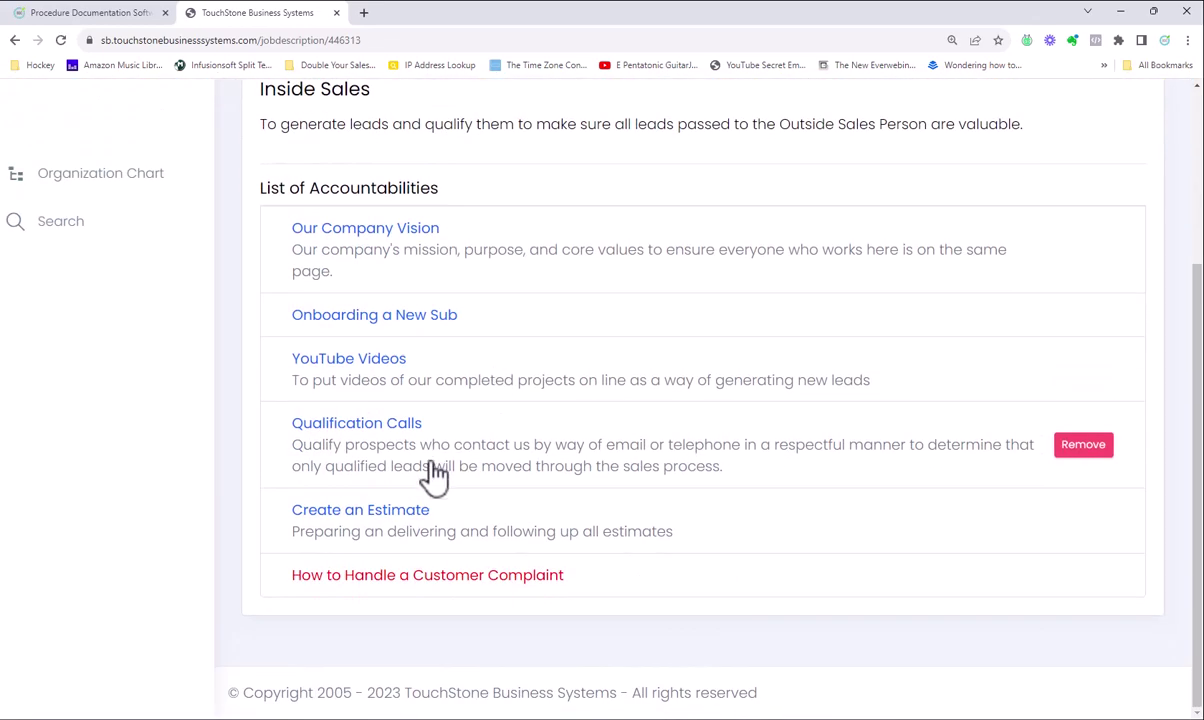
pyautogui.scroll(3, 395, 489)
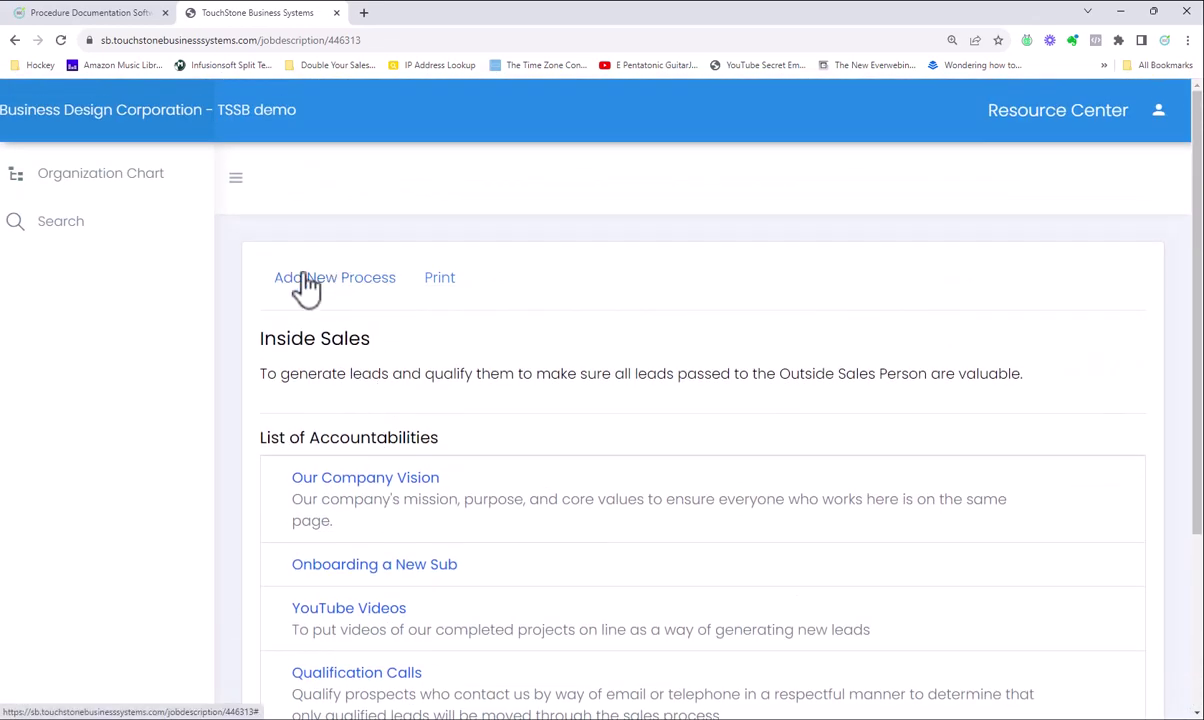
pyautogui.scroll(-3, 455, 515)
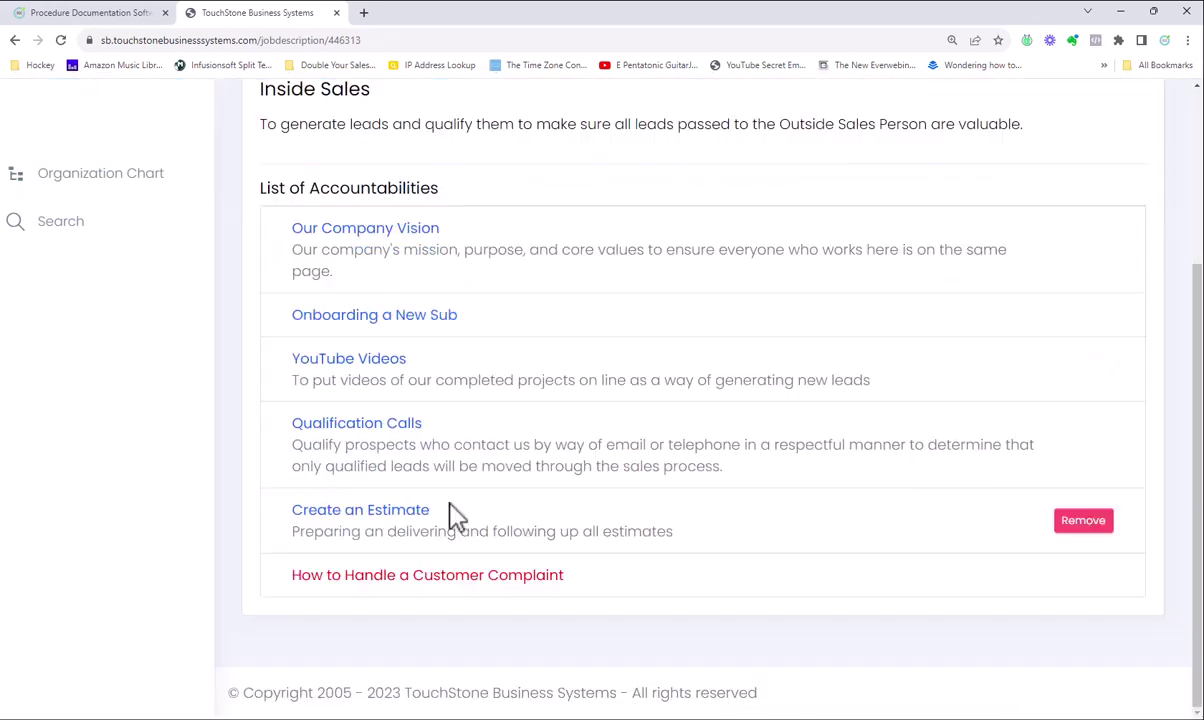
pyautogui.click(441, 581)
pyautogui.click(399, 462)
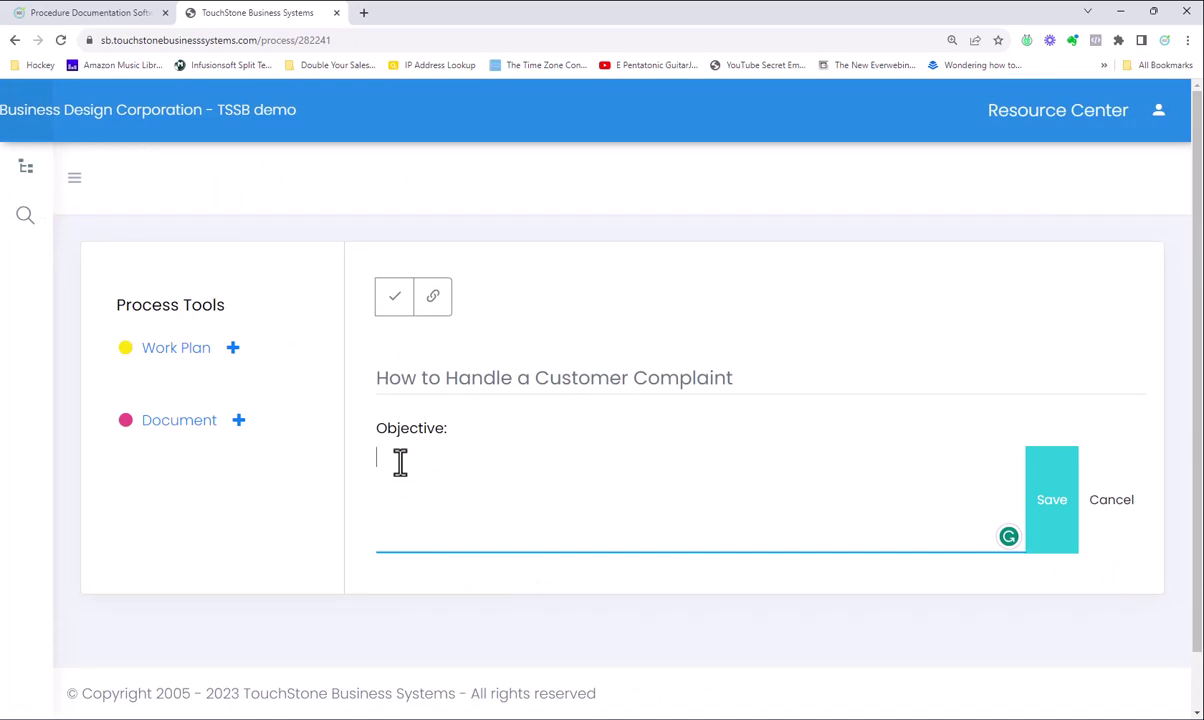
pyautogui.write('To ensure that all customer complaints are handled quickly and effect')
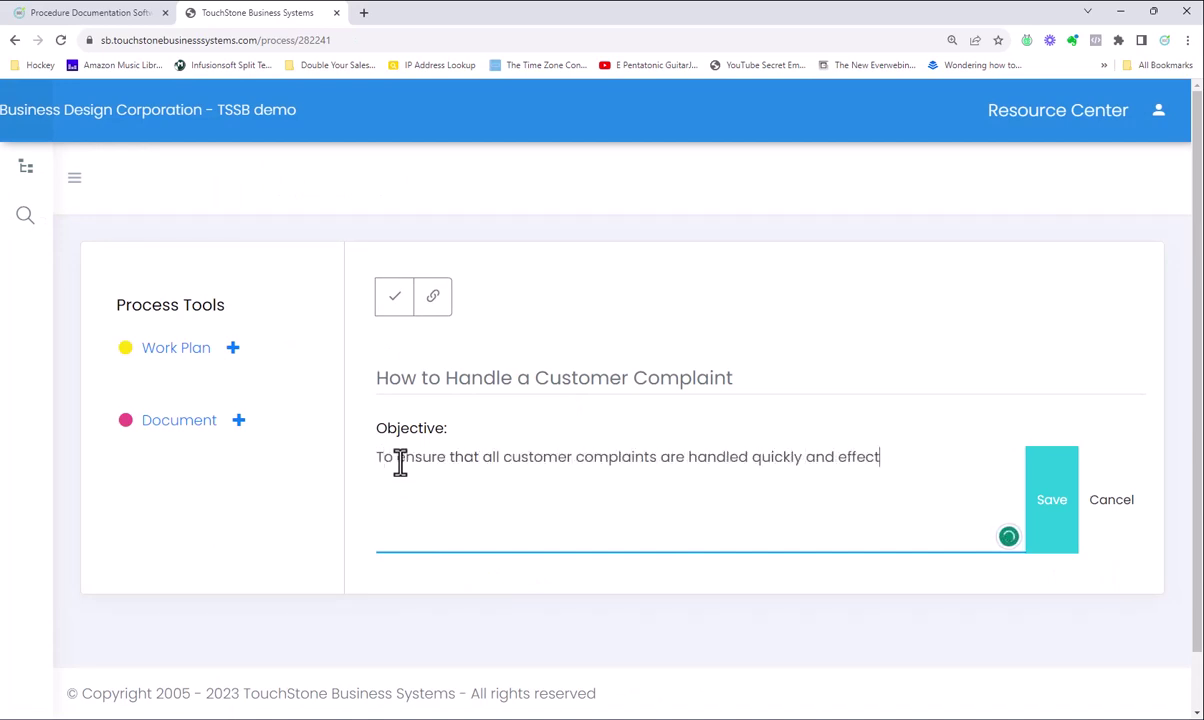
pyautogui.write('ively.')
pyautogui.click(1048, 505)
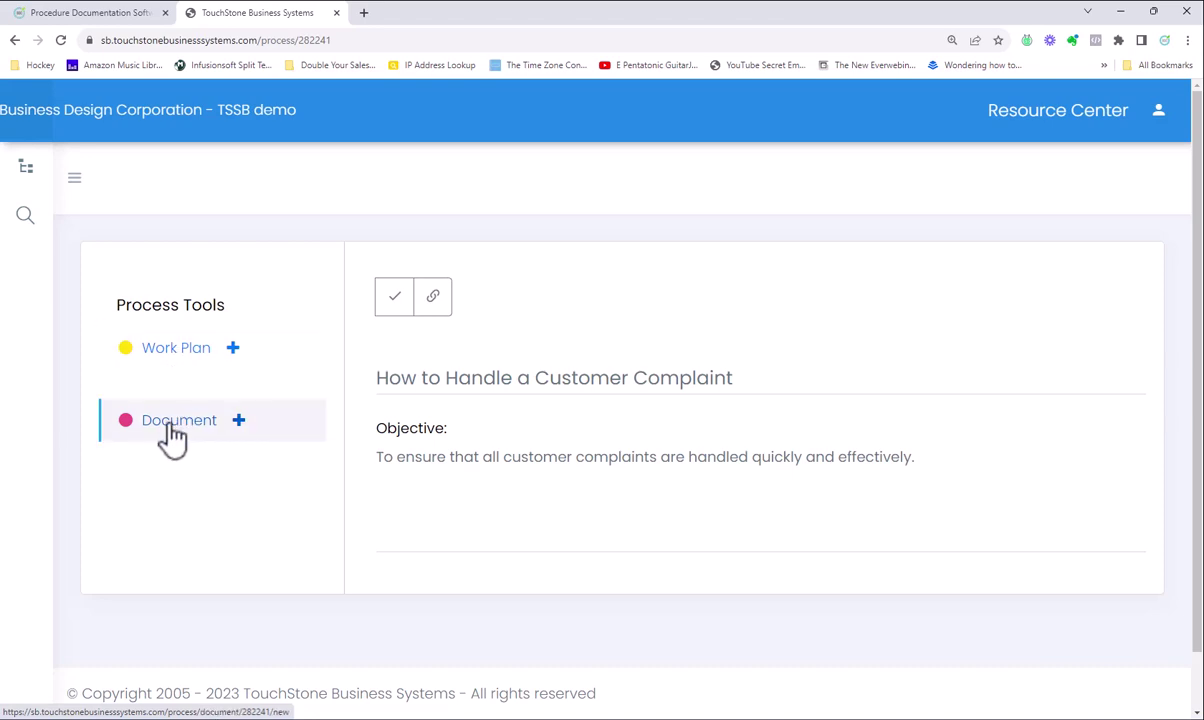
# Copy the process name and create a work plan titled "How to Handle a Customer Complaint" with it.
pyautogui.moveTo(755, 377); pyautogui.dragTo(362, 389)
pyautogui.hotkey('ctrl', 'c')
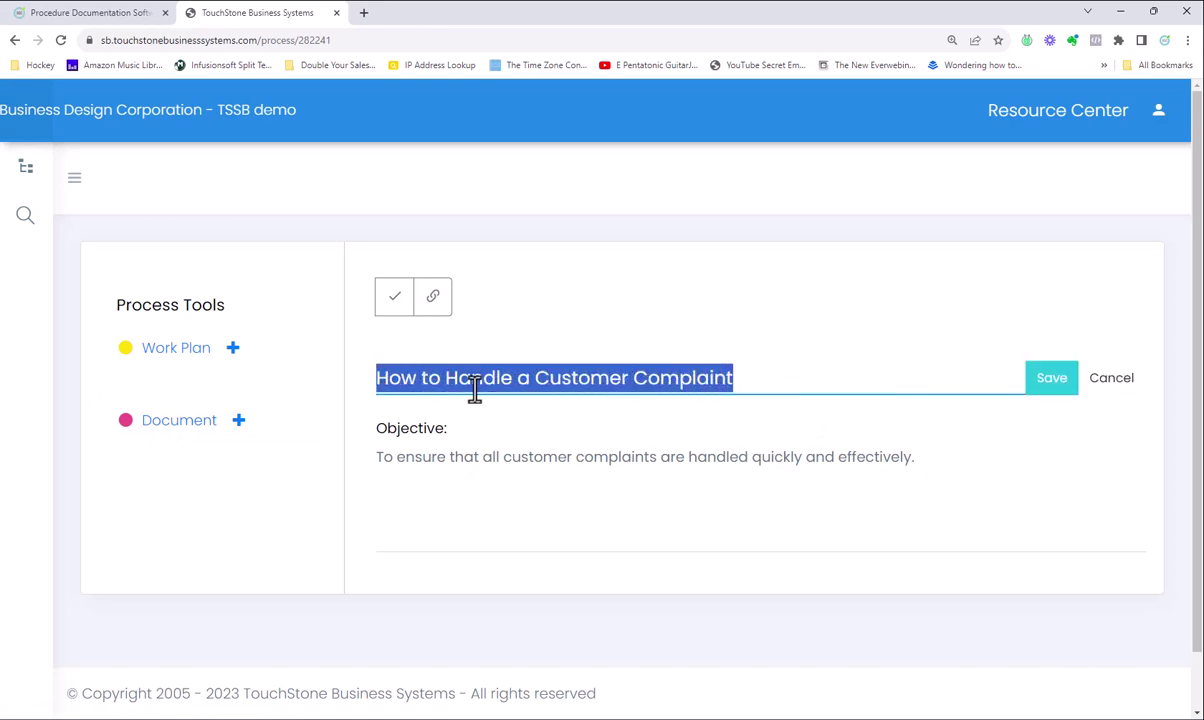
pyautogui.click(196, 352)
pyautogui.rightClick(406, 427)
pyautogui.click(430, 536)
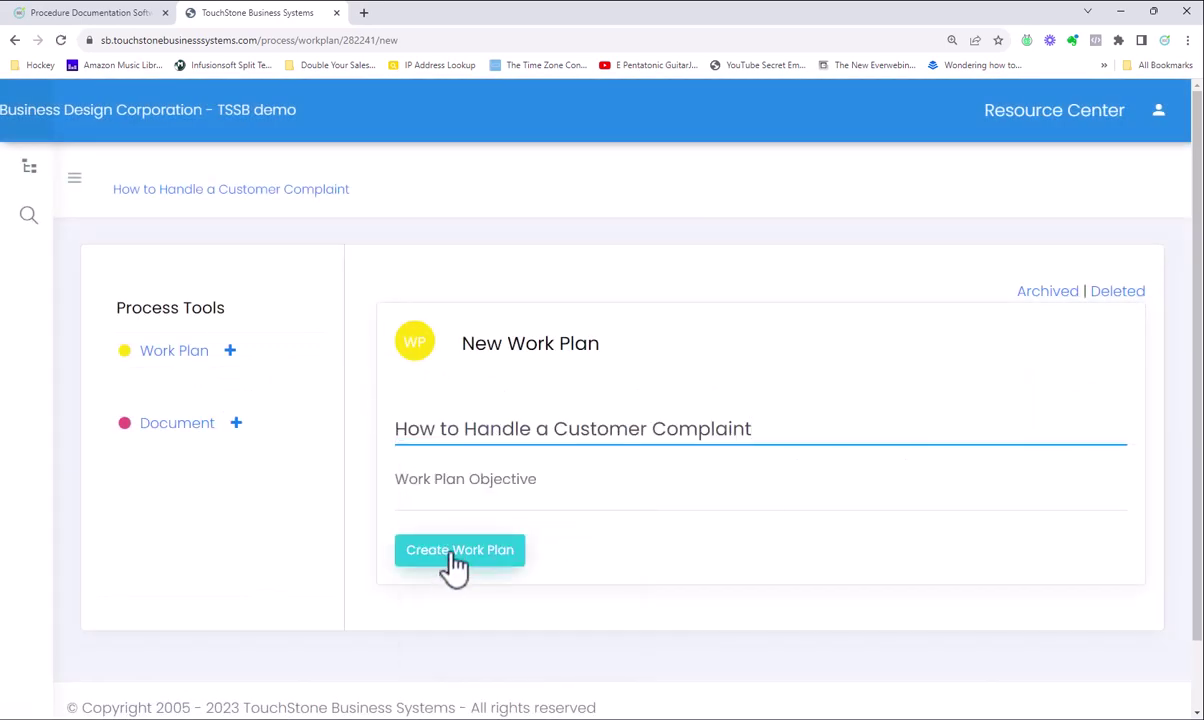
pyautogui.click(452, 560)
# Add "Receive a complaint from a Customer" as the first task of the work plan and save it.
pyautogui.scroll(-2, 562, 556)
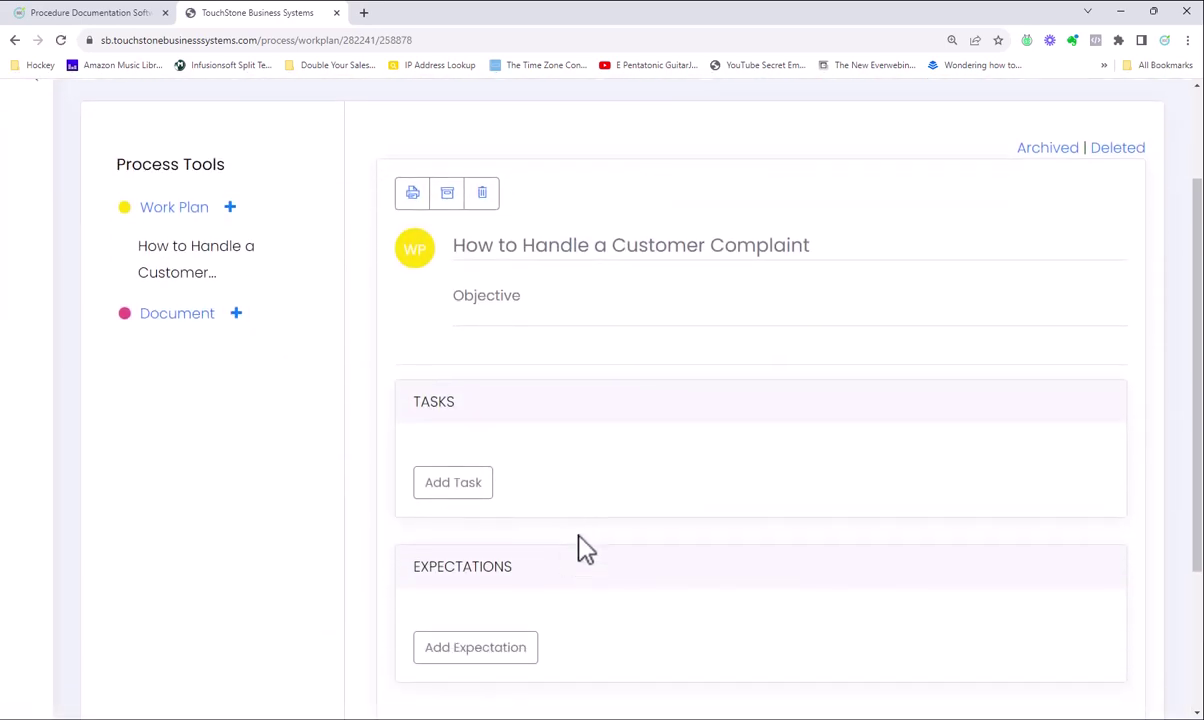
pyautogui.click(447, 490)
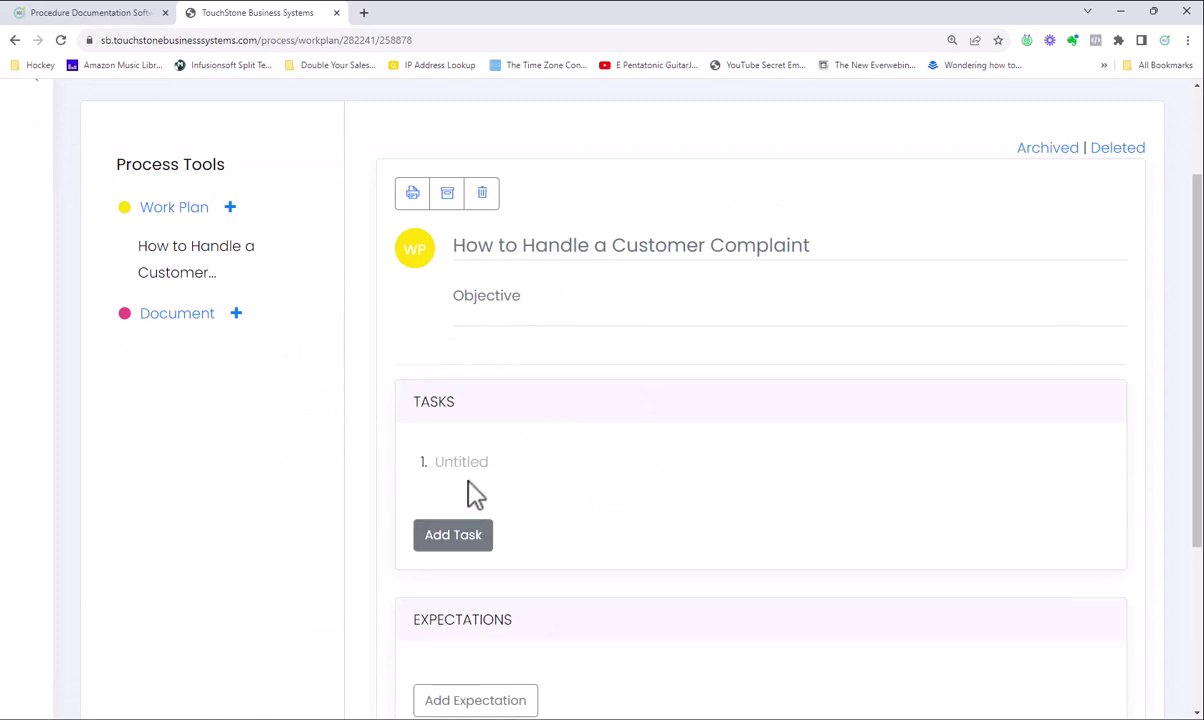
pyautogui.click(460, 465)
pyautogui.doubleClick(459, 548)
pyautogui.press('BackSpace')
pyautogui.write('Receive a complaint from')
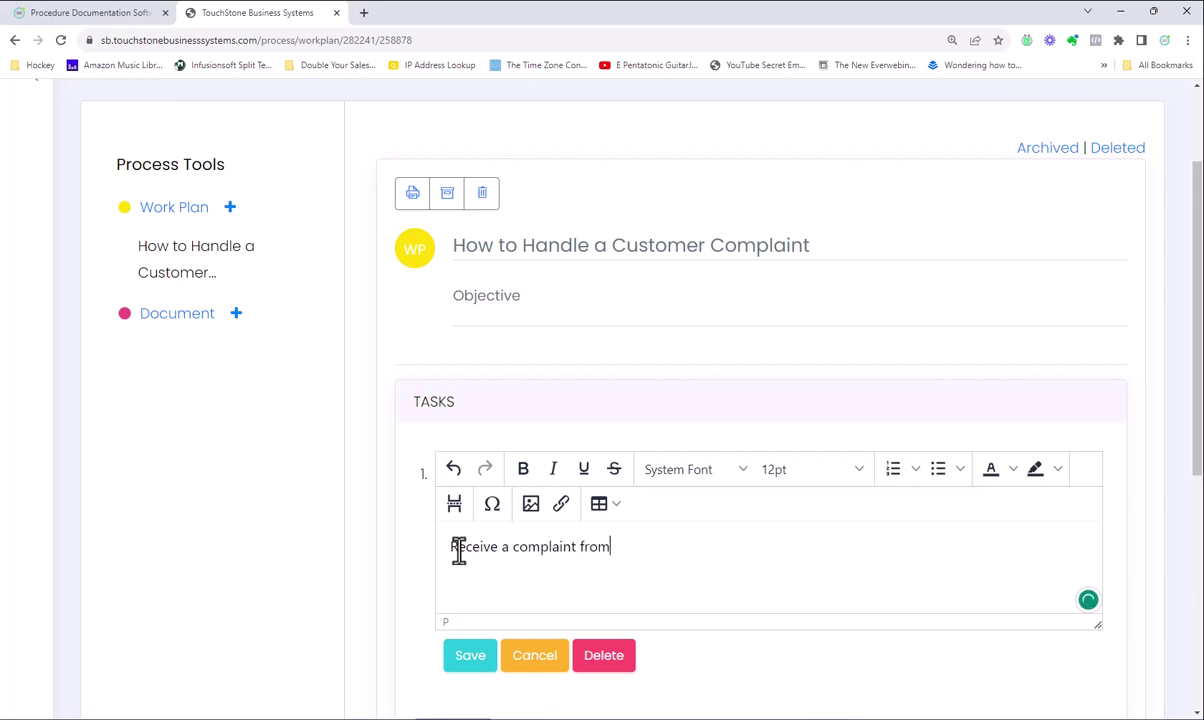
pyautogui.write(' a Custom')
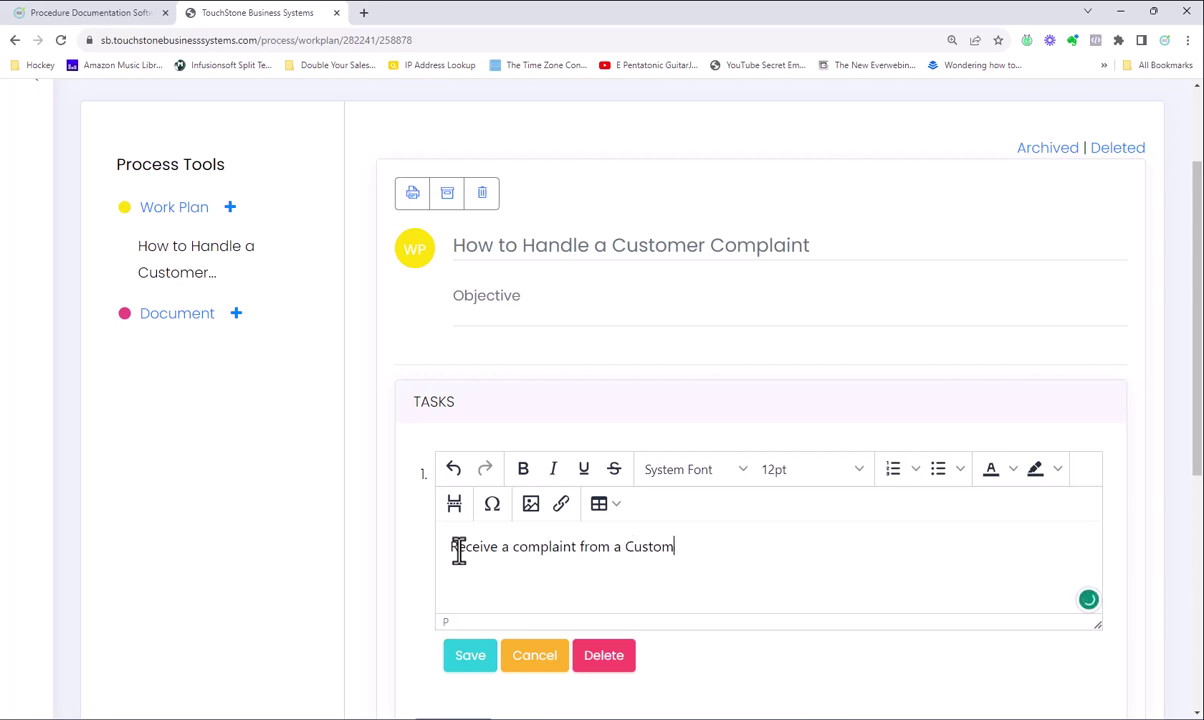
pyautogui.write('er')
pyautogui.click(463, 657)
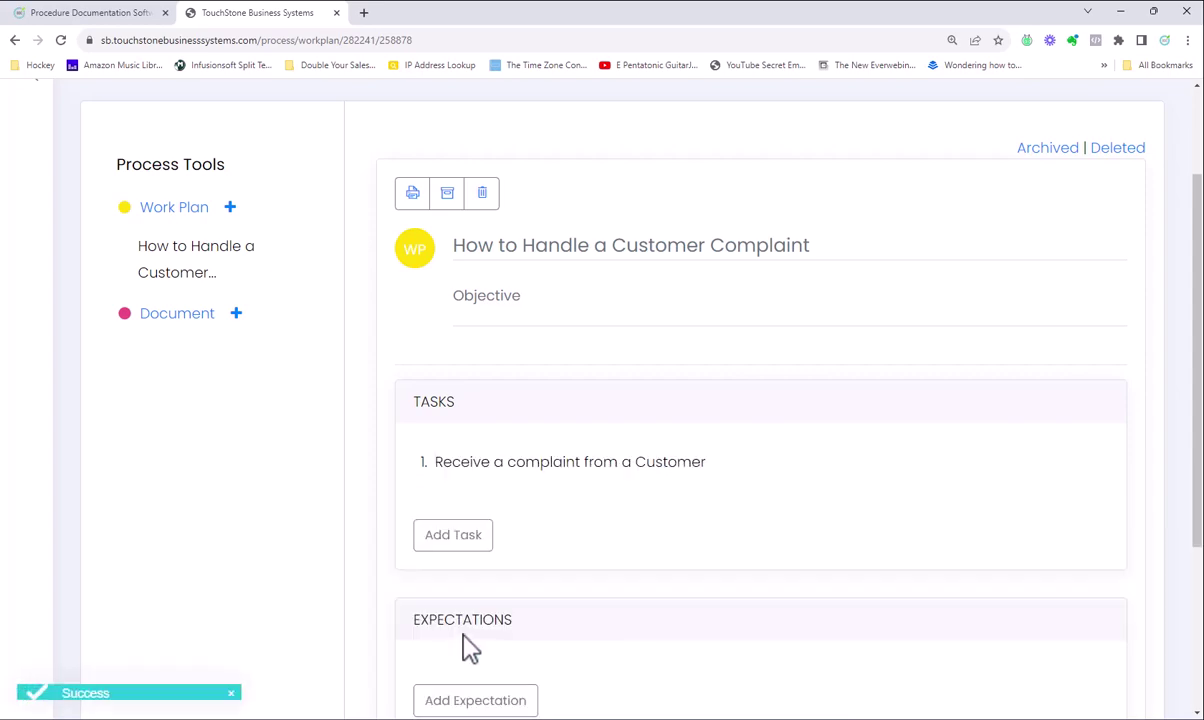
# Add a second task to the work plan reading "Find out and document all the details of the complaint".
pyautogui.click(455, 536)
pyautogui.write('Find out and ')
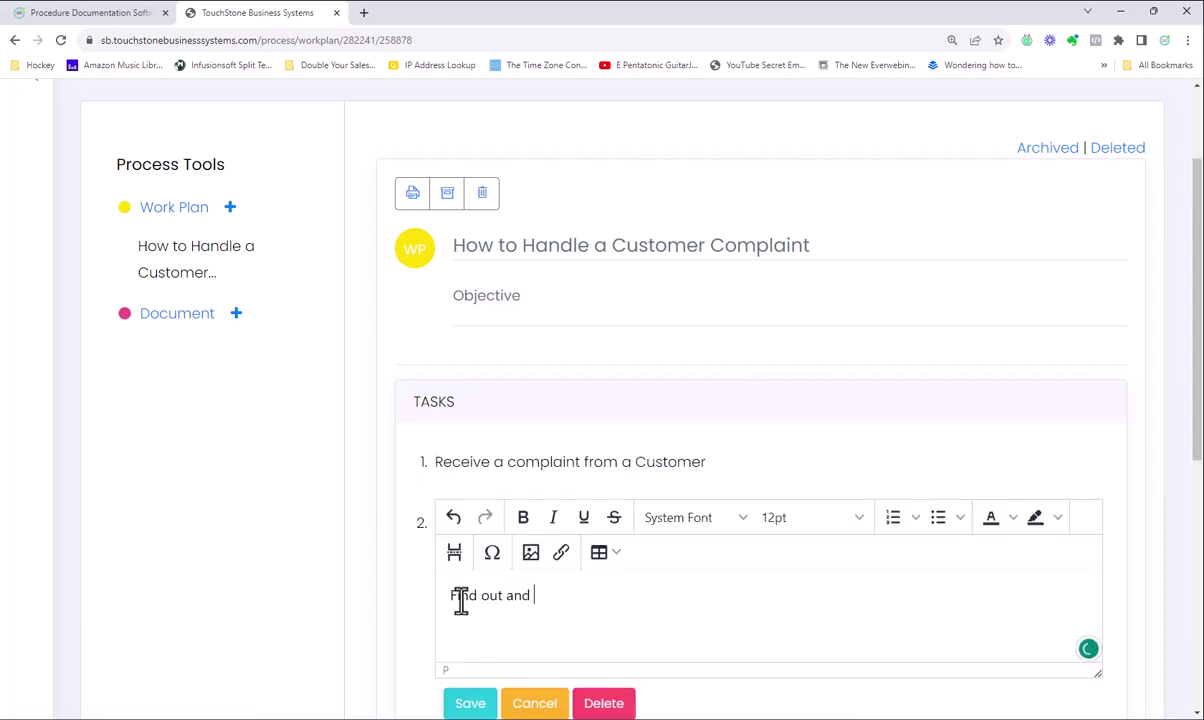
pyautogui.write('document all t')
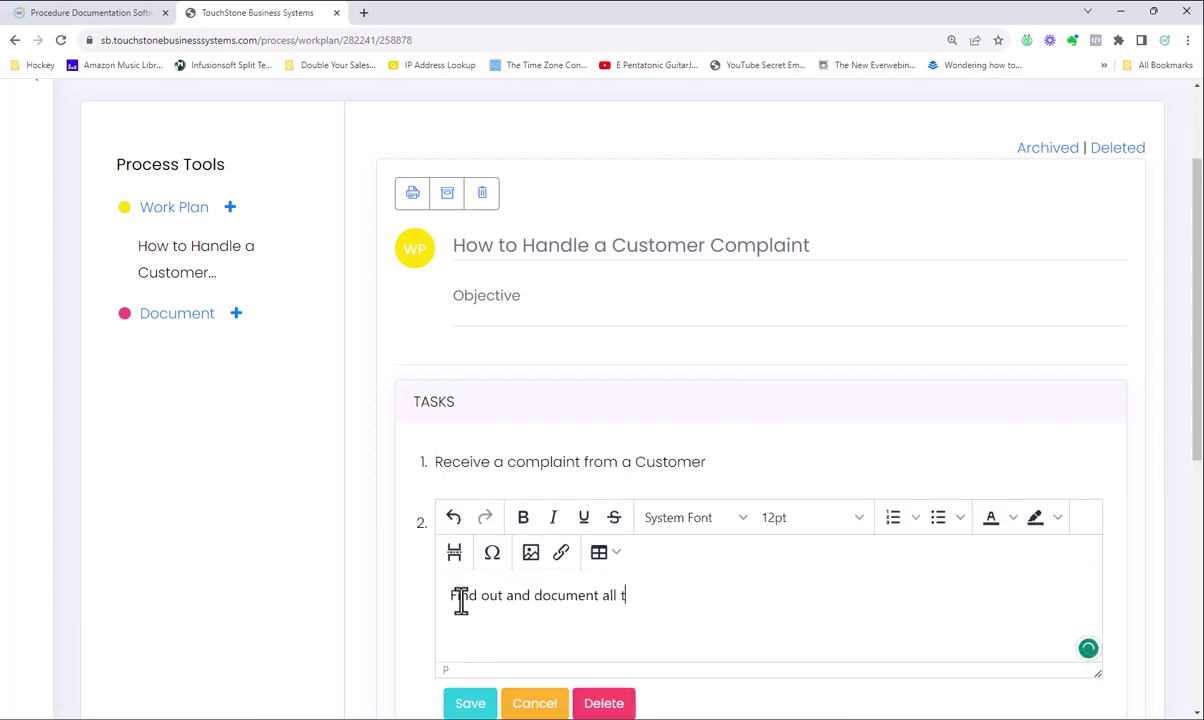
pyautogui.write('he details of ')
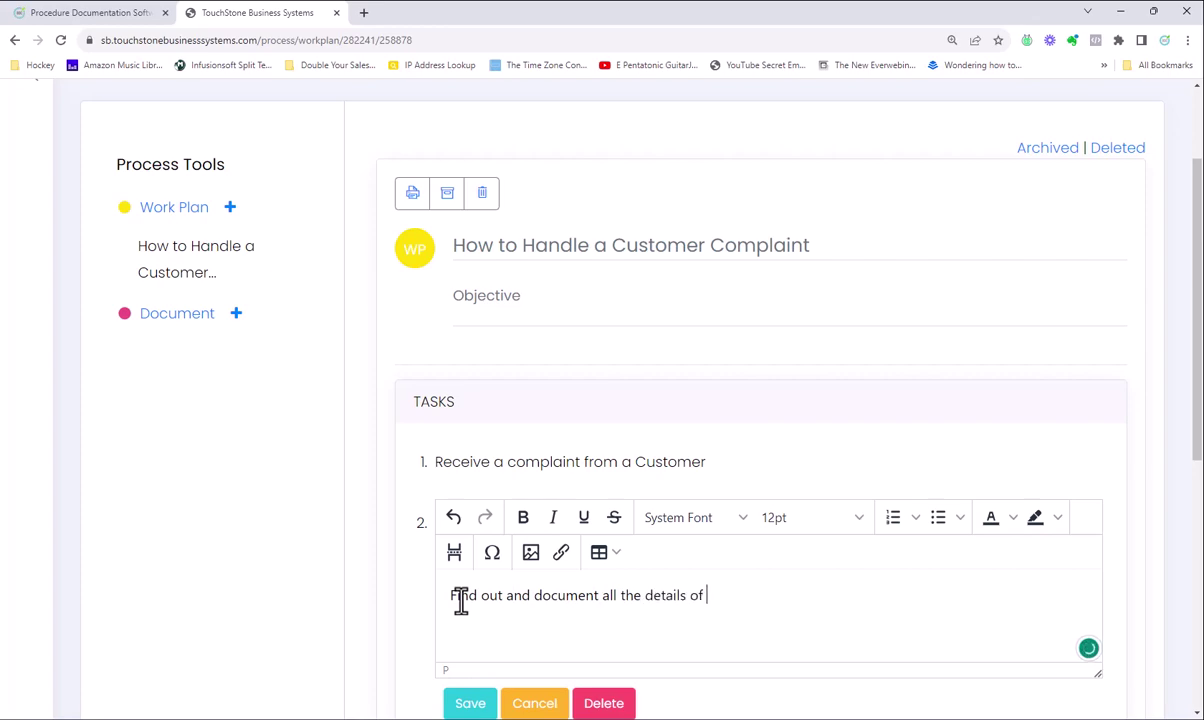
pyautogui.write('the complaint')
pyautogui.press('Return')
# Add a third task reading "Ensure the client that you will take care of them ...." and save it.
pyautogui.click(460, 556)
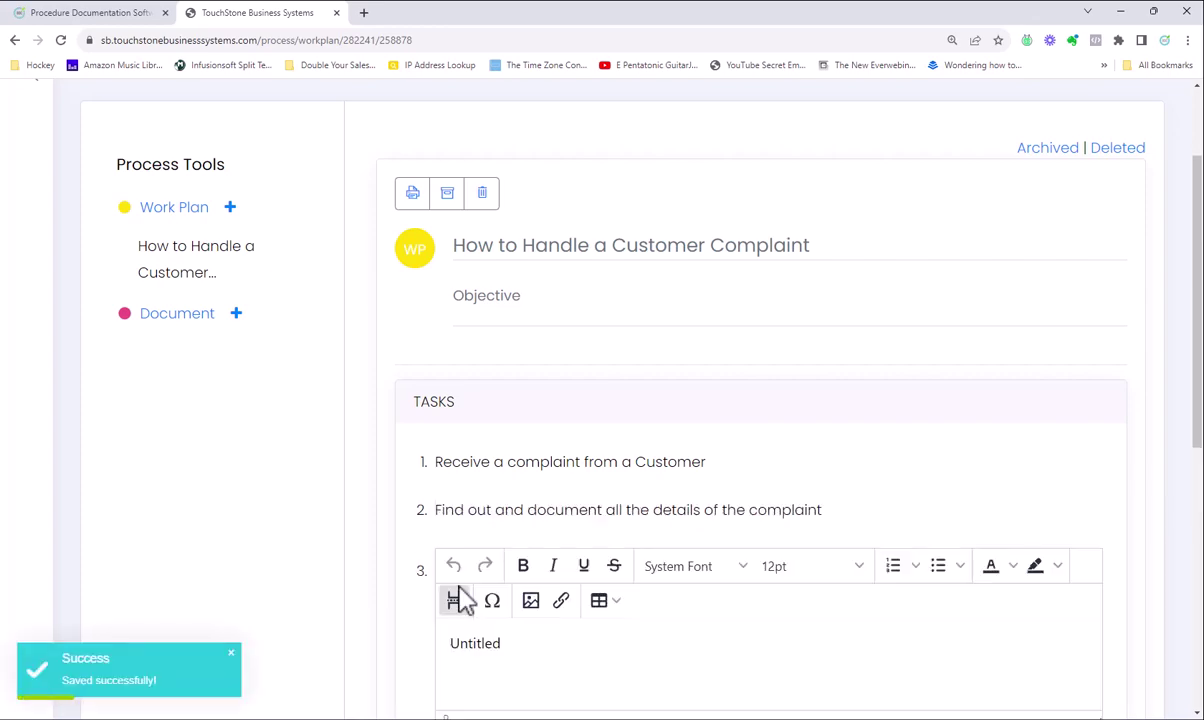
pyautogui.write('Ensure the client that ')
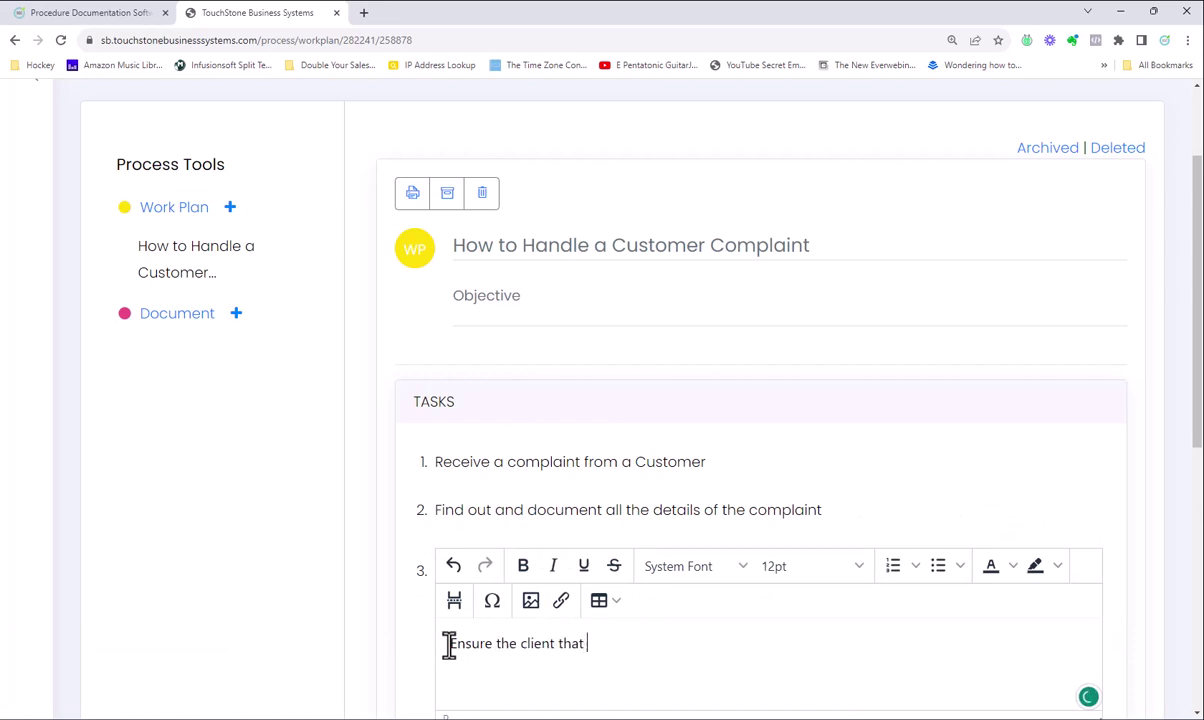
pyautogui.write('you will take care of them ....')
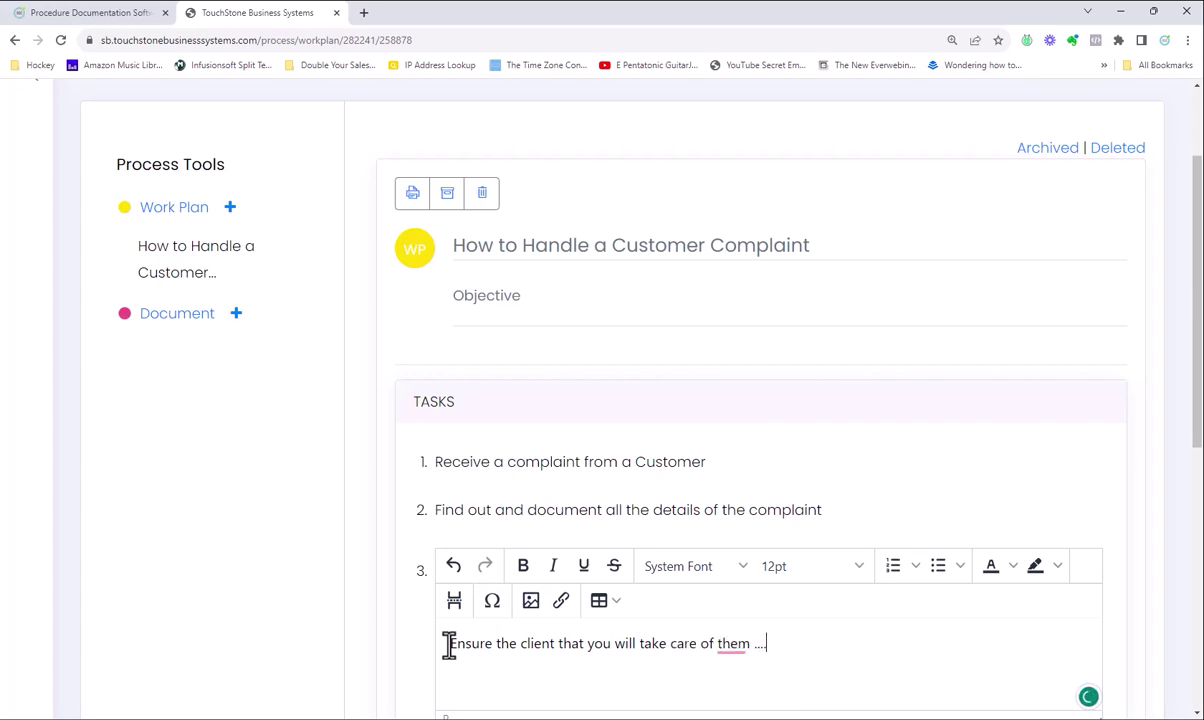
pyautogui.scroll(-3, 537, 511)
pyautogui.click(471, 539)
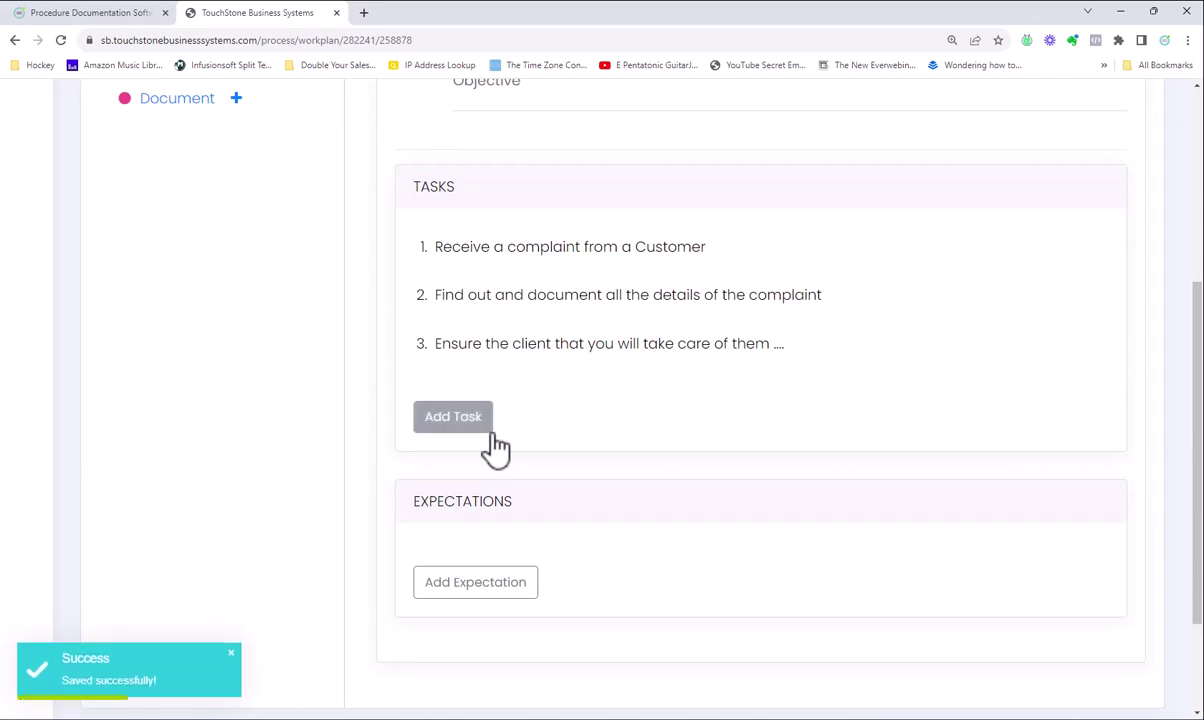
# Create a document in the process titled "Email to Follow up a Complaint Call".
pyautogui.scroll(3, 653, 357)
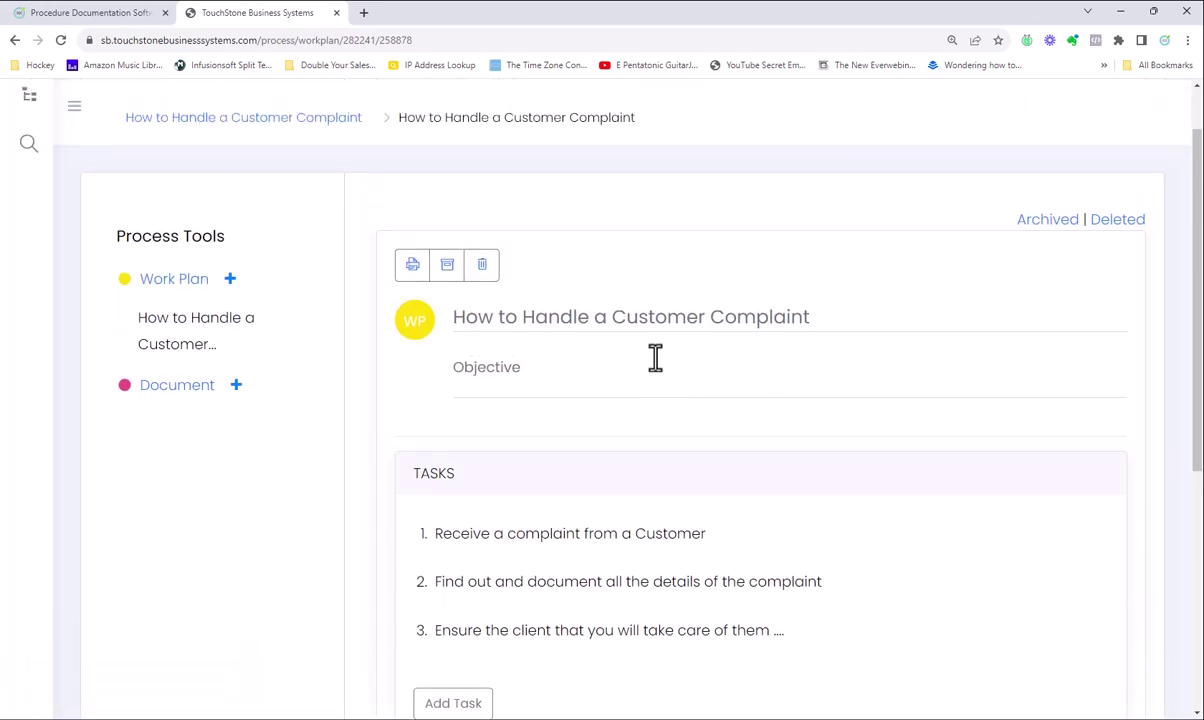
pyautogui.click(183, 403)
pyautogui.click(567, 433)
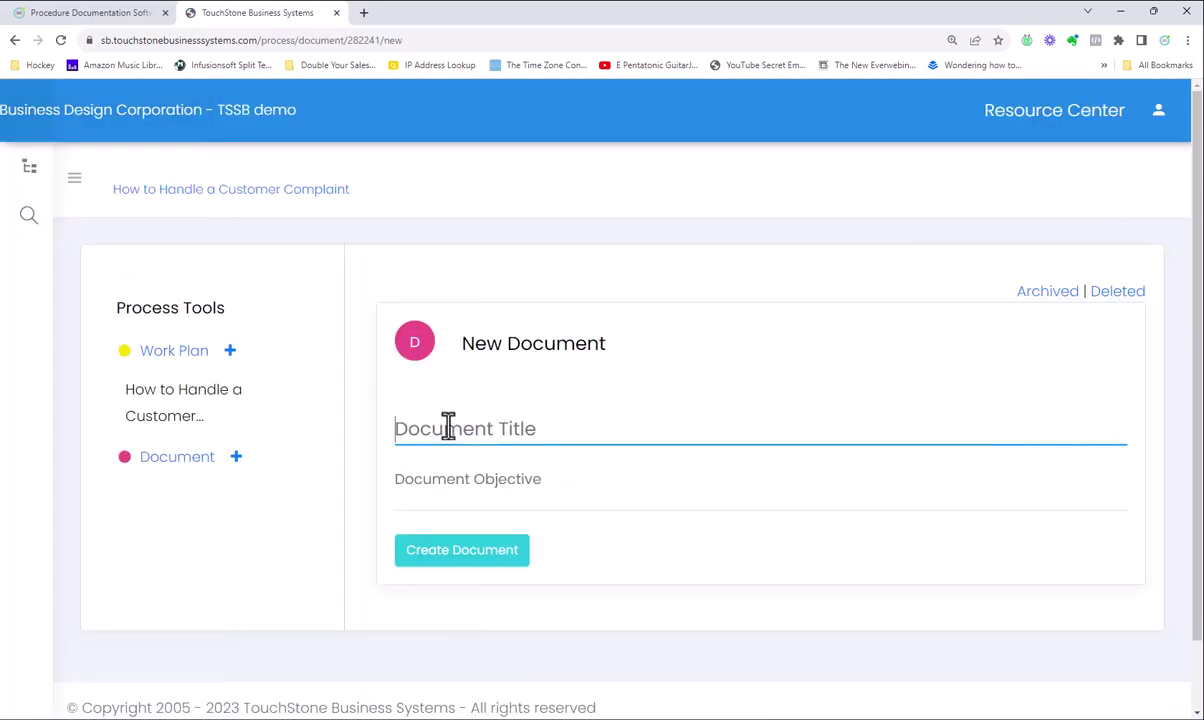
pyautogui.write('Email to Follow up a Com')
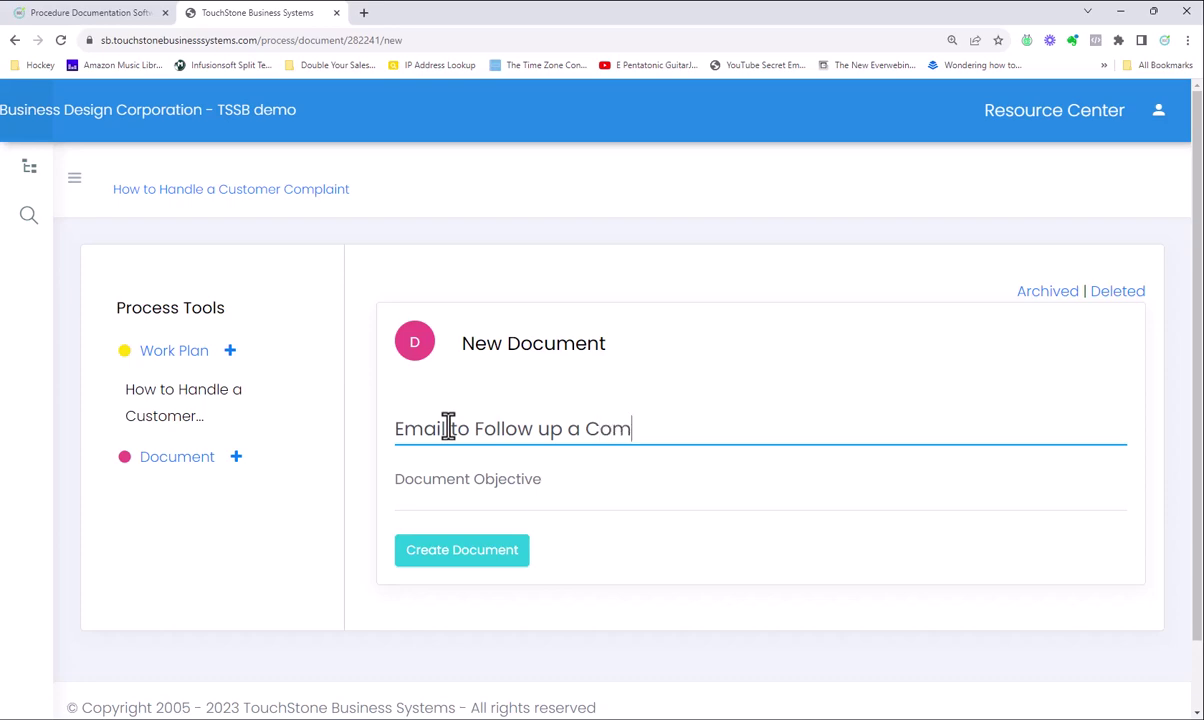
pyautogui.write('pliant Call')
pyautogui.click(472, 556)
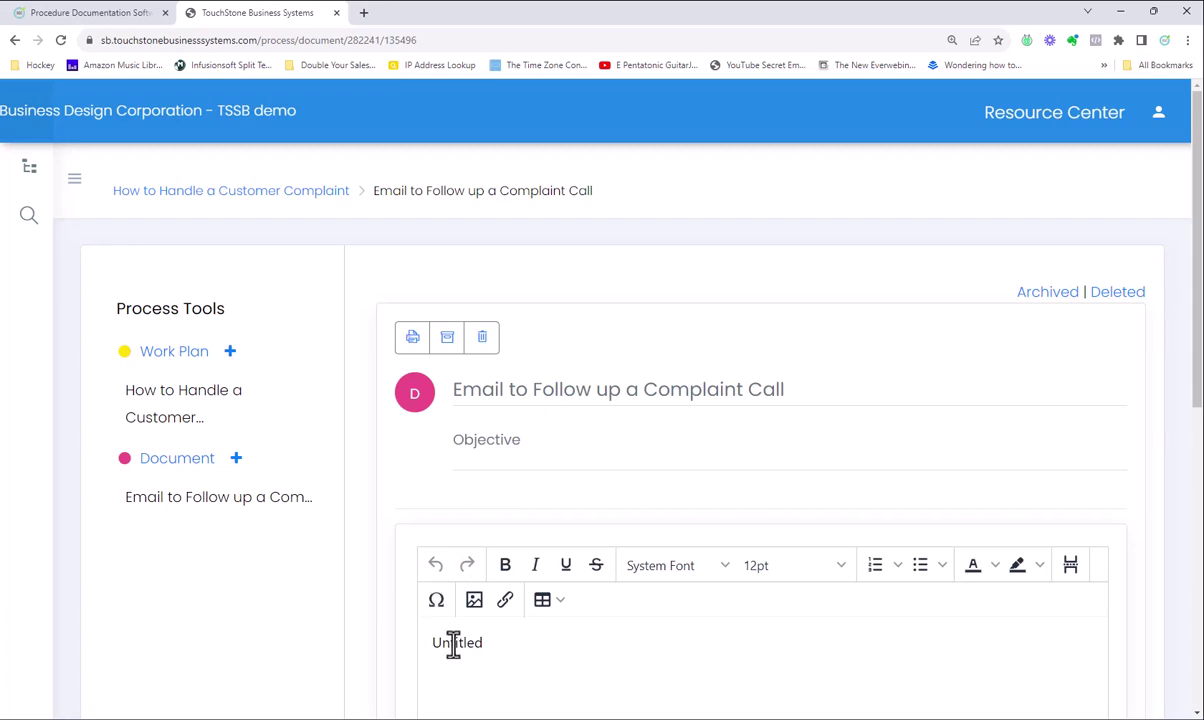
# Write the document text with the subject line "Following up our call moments ago" and email body "Enter the email to send here", and save it.
pyautogui.doubleClick(453, 643)
pyautogui.write('SUBJECT LINE:')
pyautogui.press('Return')
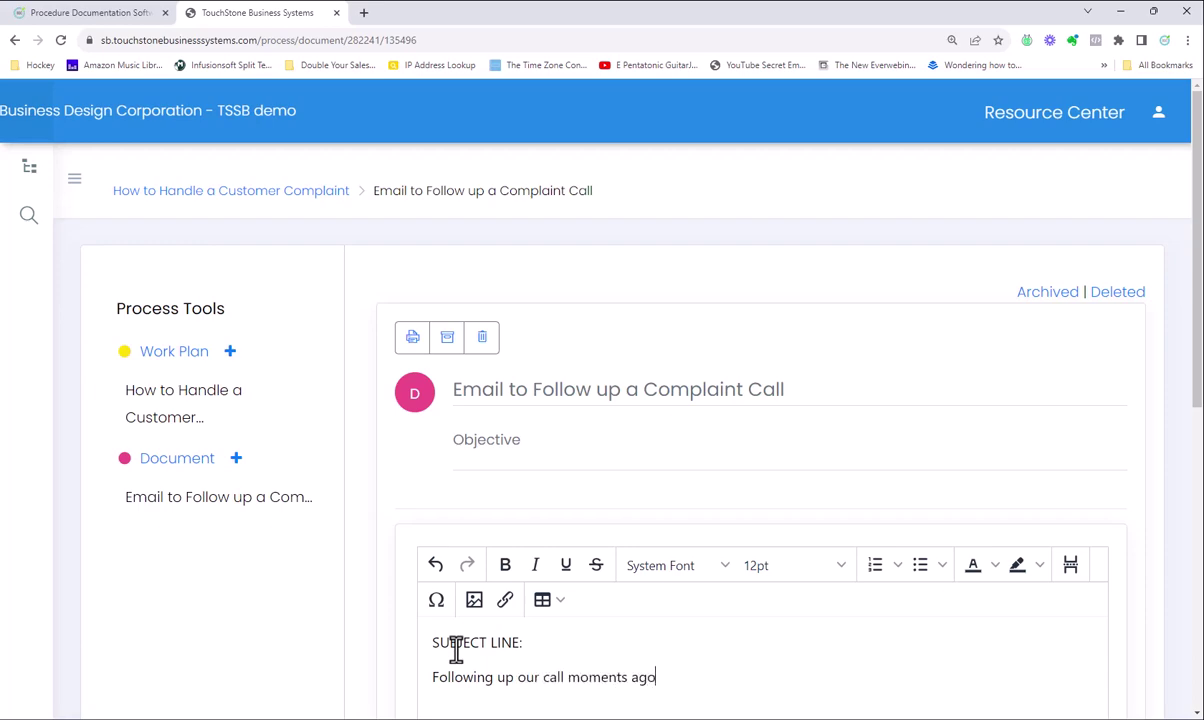
pyautogui.scroll(-2, 572, 700)
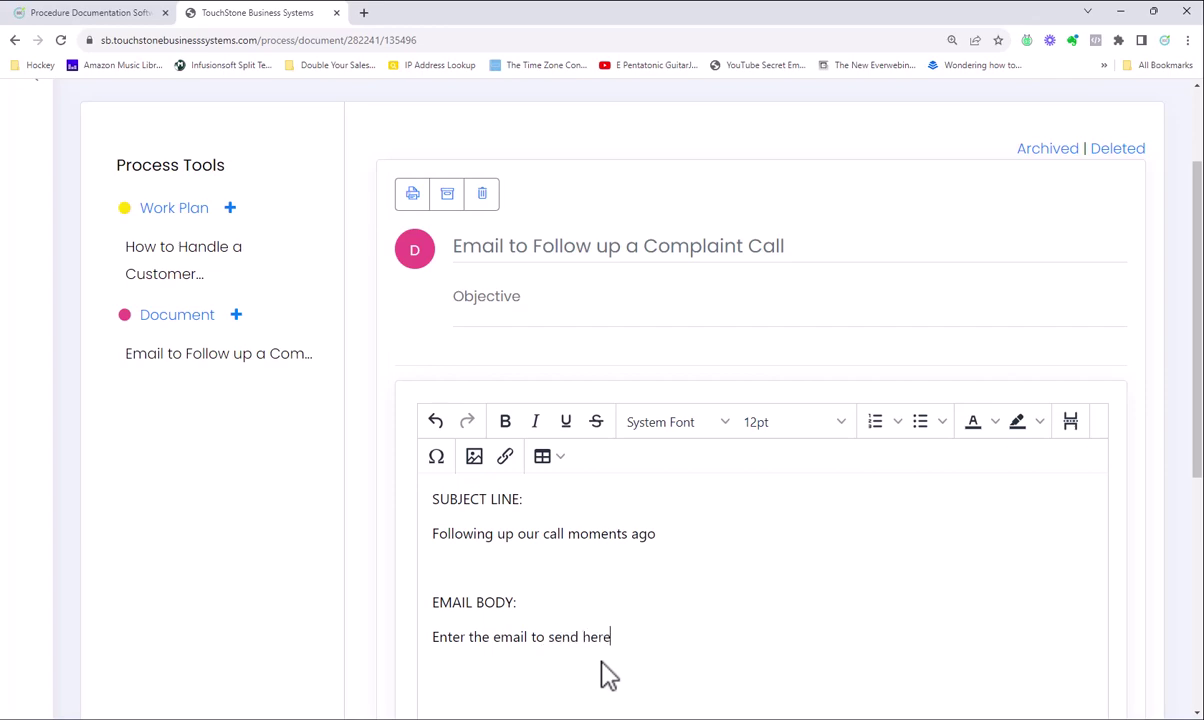
pyautogui.scroll(-3, 570, 620)
pyautogui.click(457, 591)
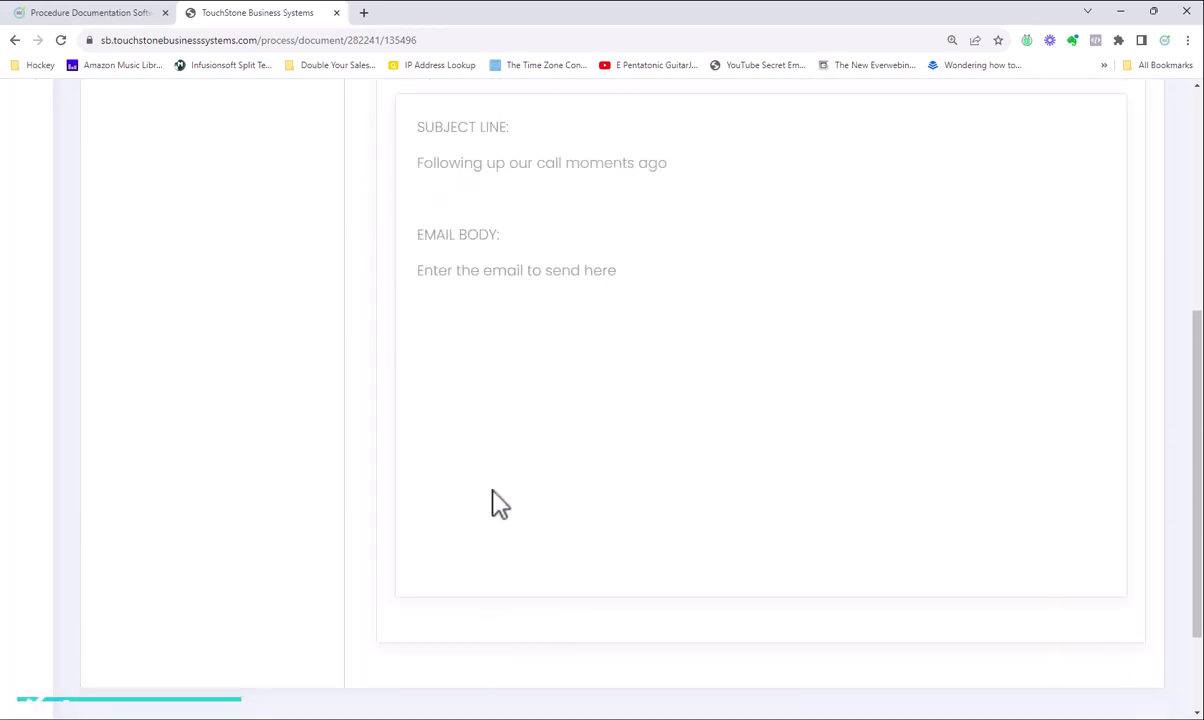
# Add a fourth task to the complaint work plan reading "Immediately after ending the call, send the email to follow up a call".
pyautogui.scroll(3, 560, 440)
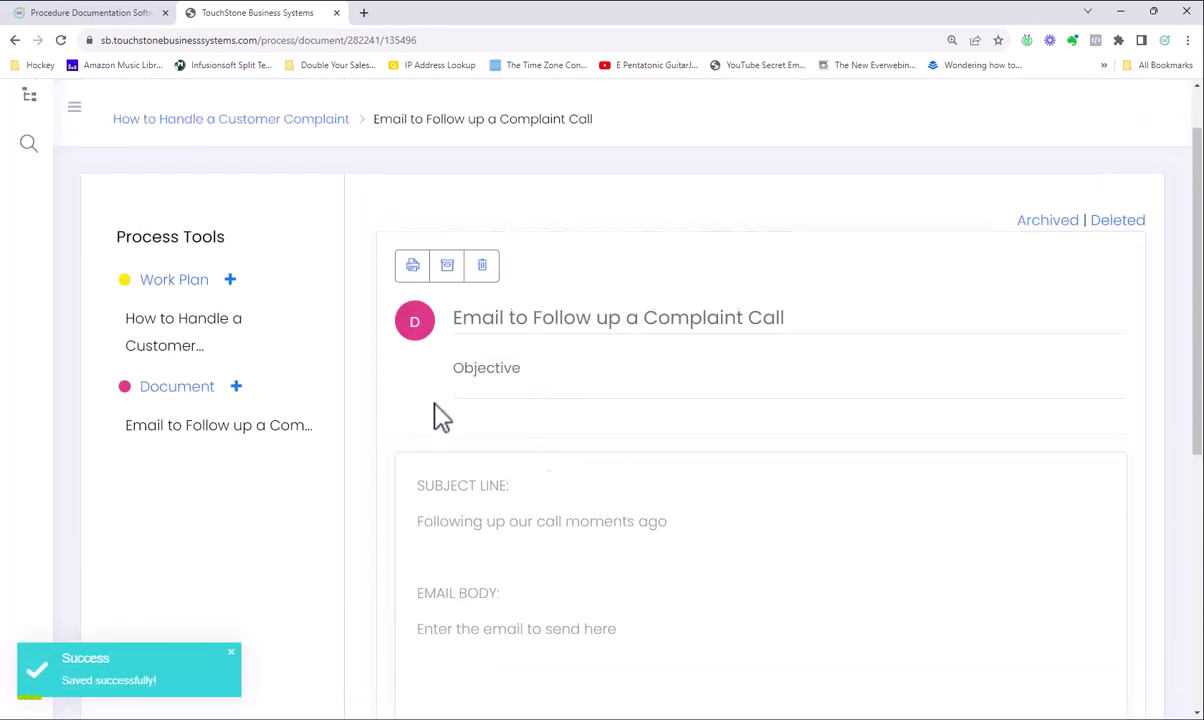
pyautogui.click(177, 332)
pyautogui.scroll(-3, 580, 500)
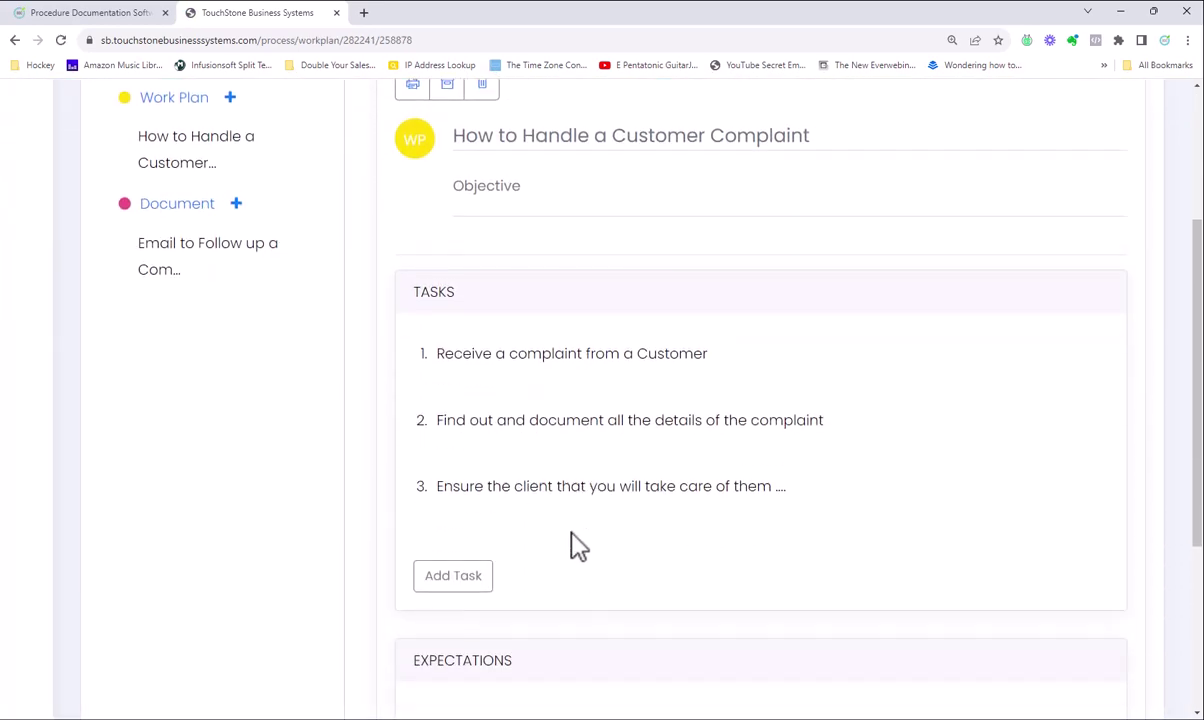
pyautogui.scroll(-1, 566, 556)
pyautogui.click(452, 472)
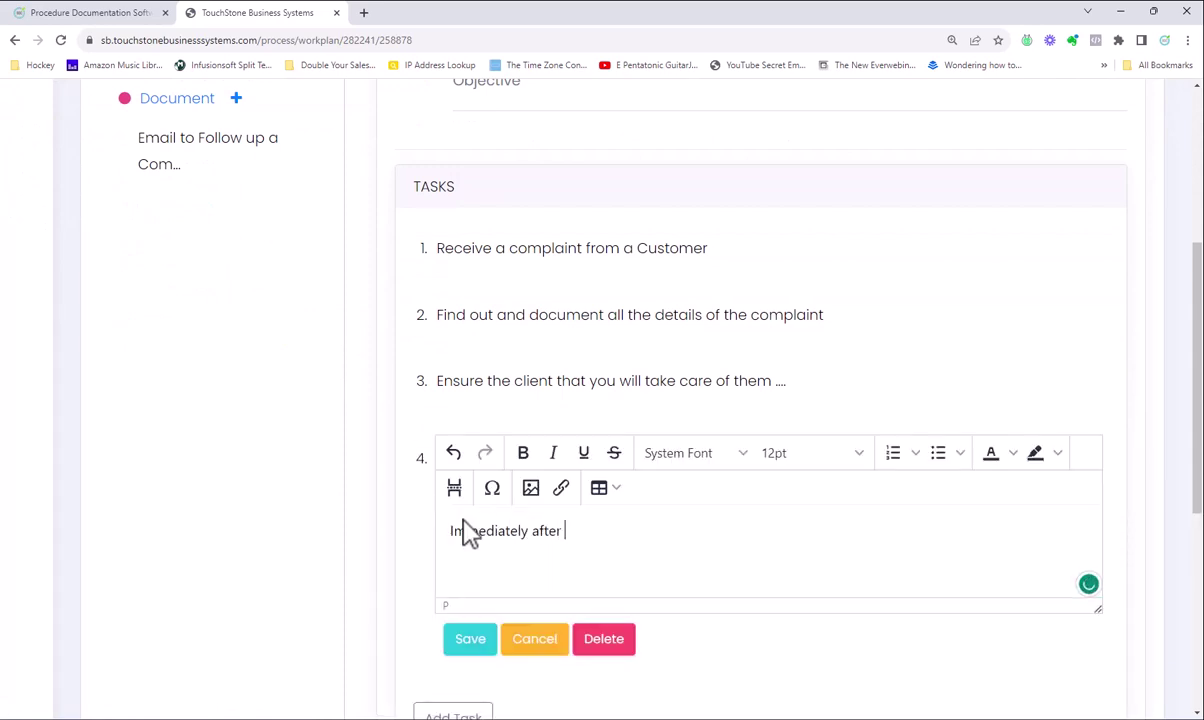
pyautogui.write('Immediately after ending the call, see')
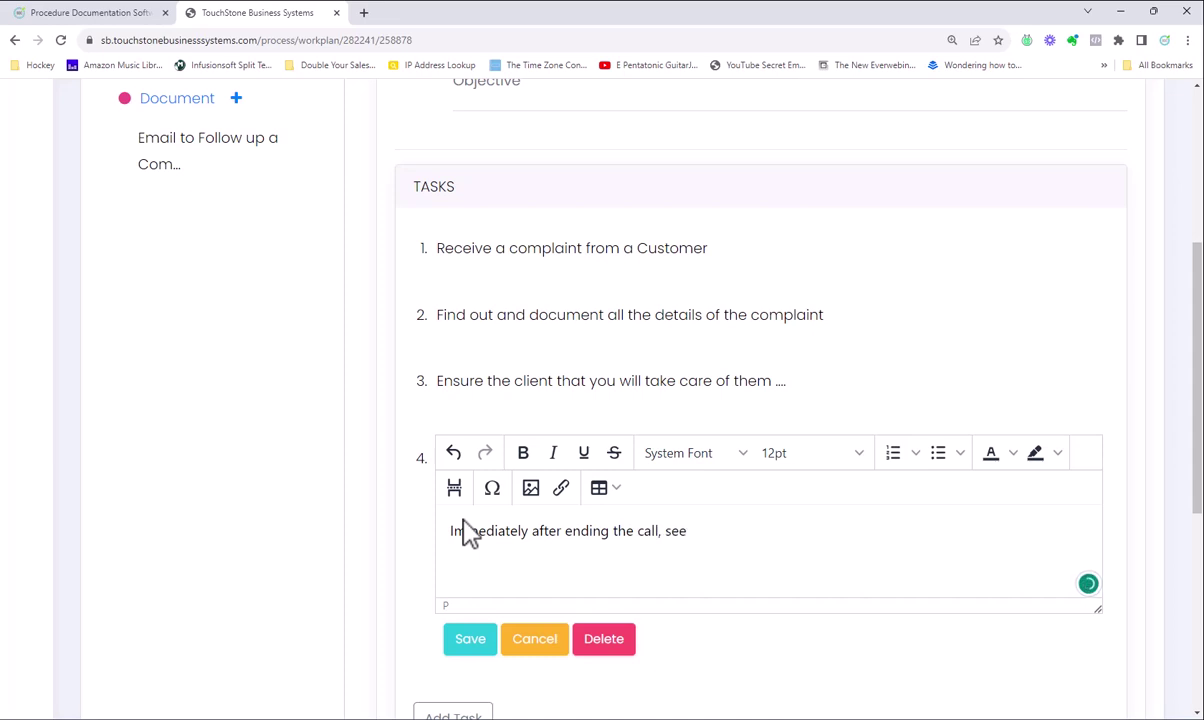
pyautogui.press('BackSpace')
pyautogui.write('nd the email to')
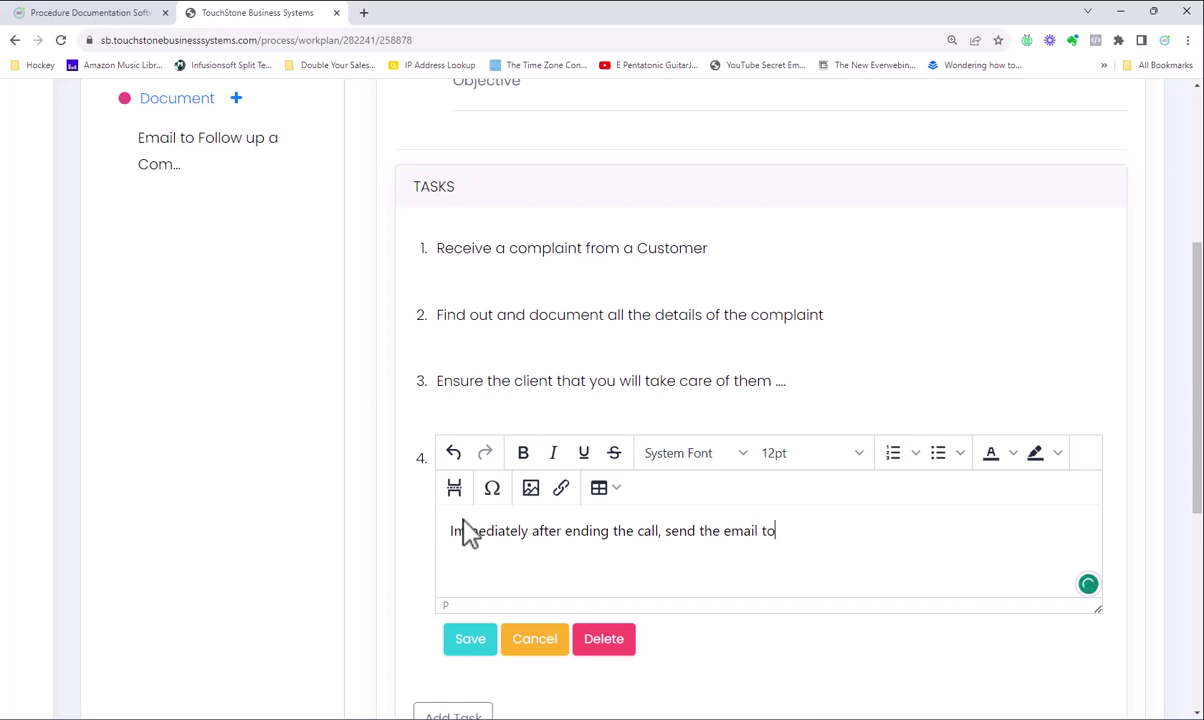
pyautogui.write(' follow up a call')
# Link the words "the email to follow up a call" to the document "Email to Follow up a Complaint Call" and save the task.
pyautogui.keyDown('shift'); pyautogui.click(701, 532); pyautogui.keyUp('shift')
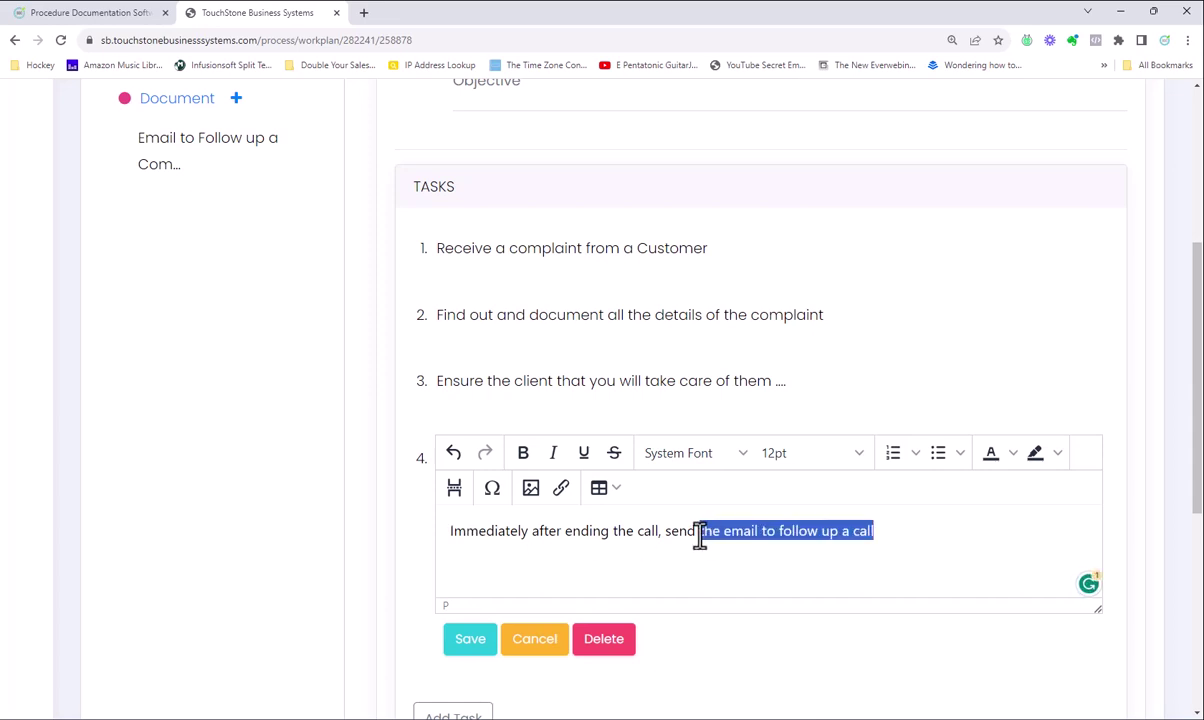
pyautogui.click(561, 489)
pyautogui.click(583, 312)
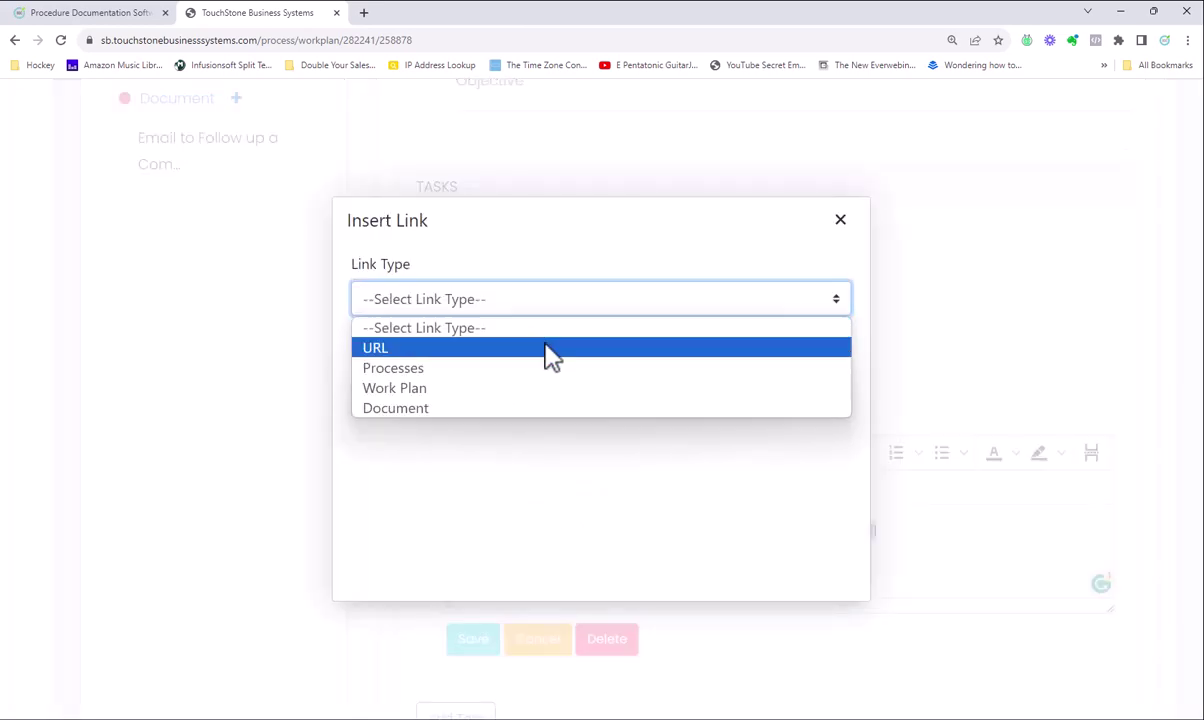
pyautogui.click(405, 410)
pyautogui.click(422, 412)
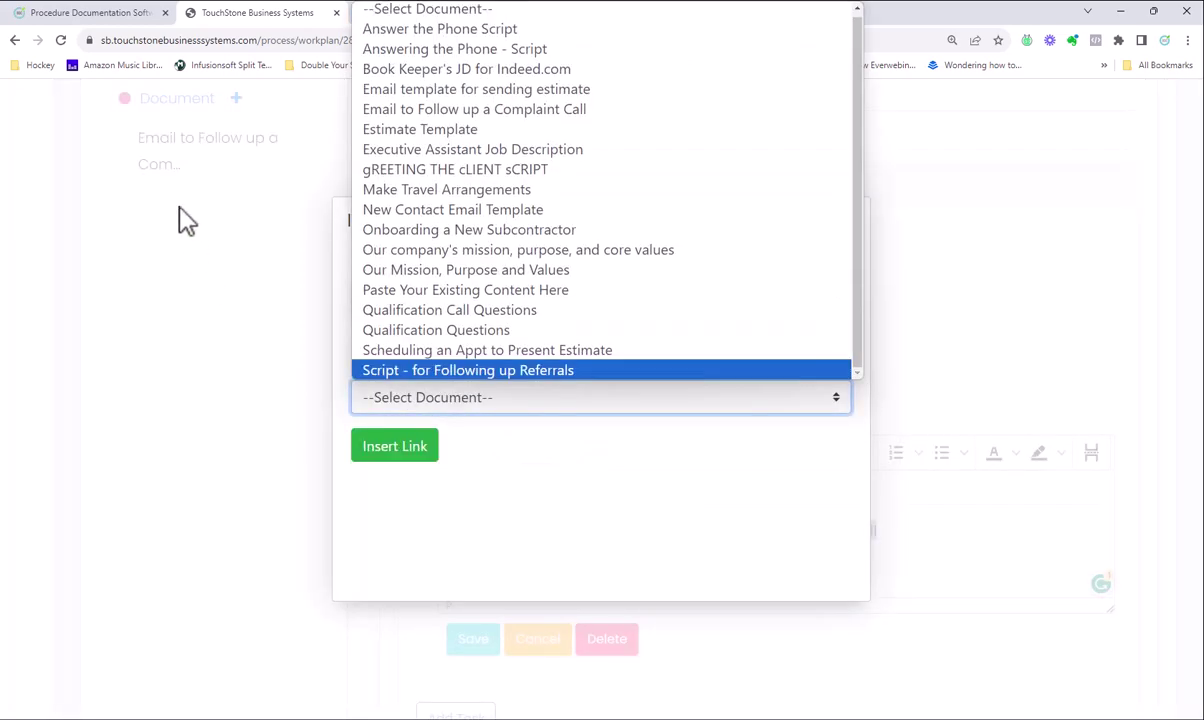
pyautogui.click(430, 110)
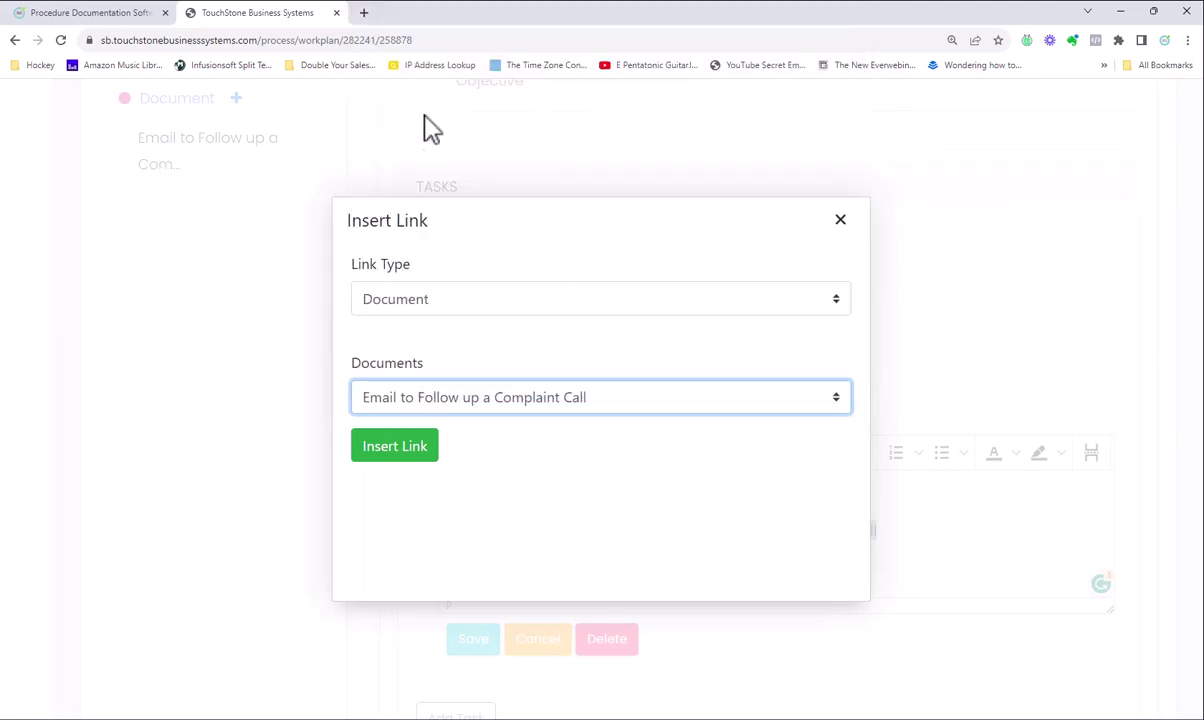
pyautogui.click(393, 450)
pyautogui.click(470, 641)
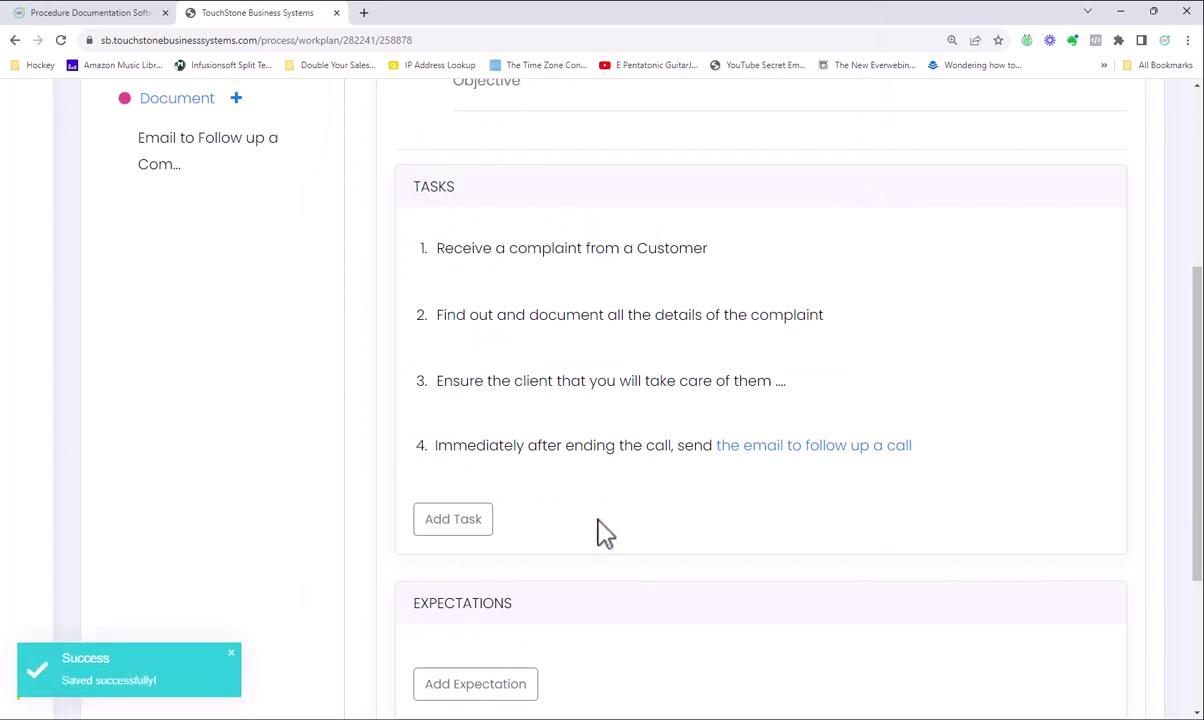
# Open the linked email from the fourth task and look over its subject line and body text.
pyautogui.scroll(3, 593, 525)
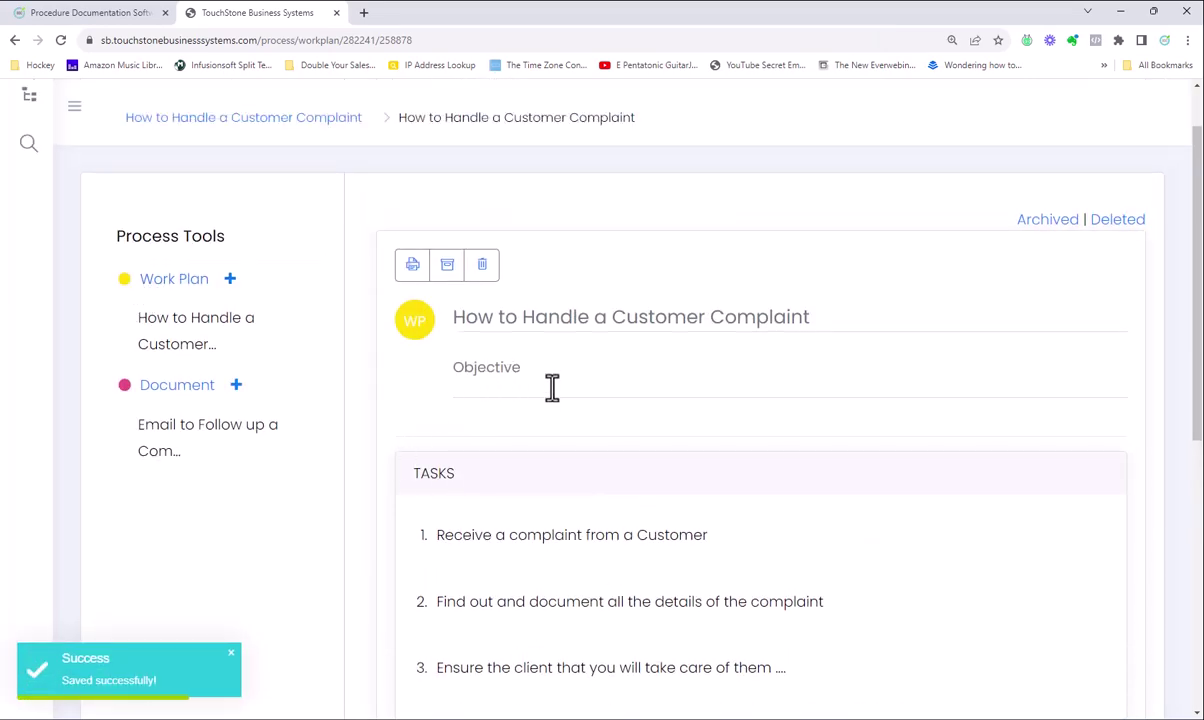
pyautogui.scroll(-2, 560, 400)
pyautogui.click(813, 533)
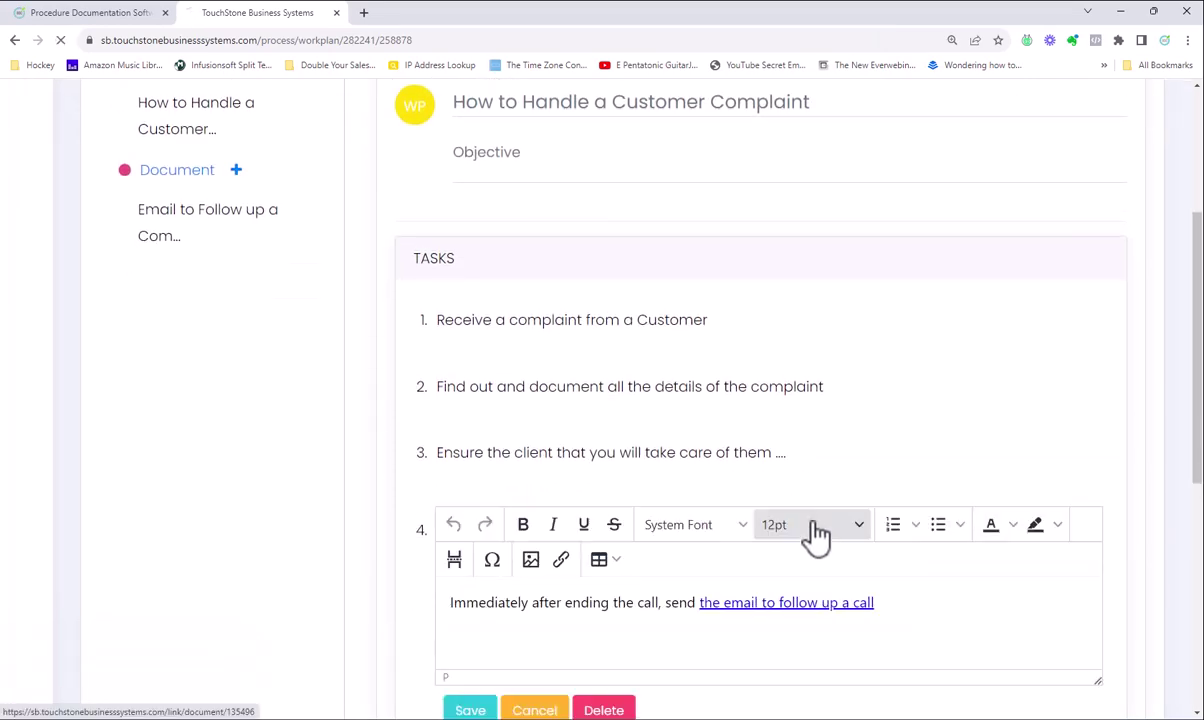
pyautogui.scroll(-3, 581, 487)
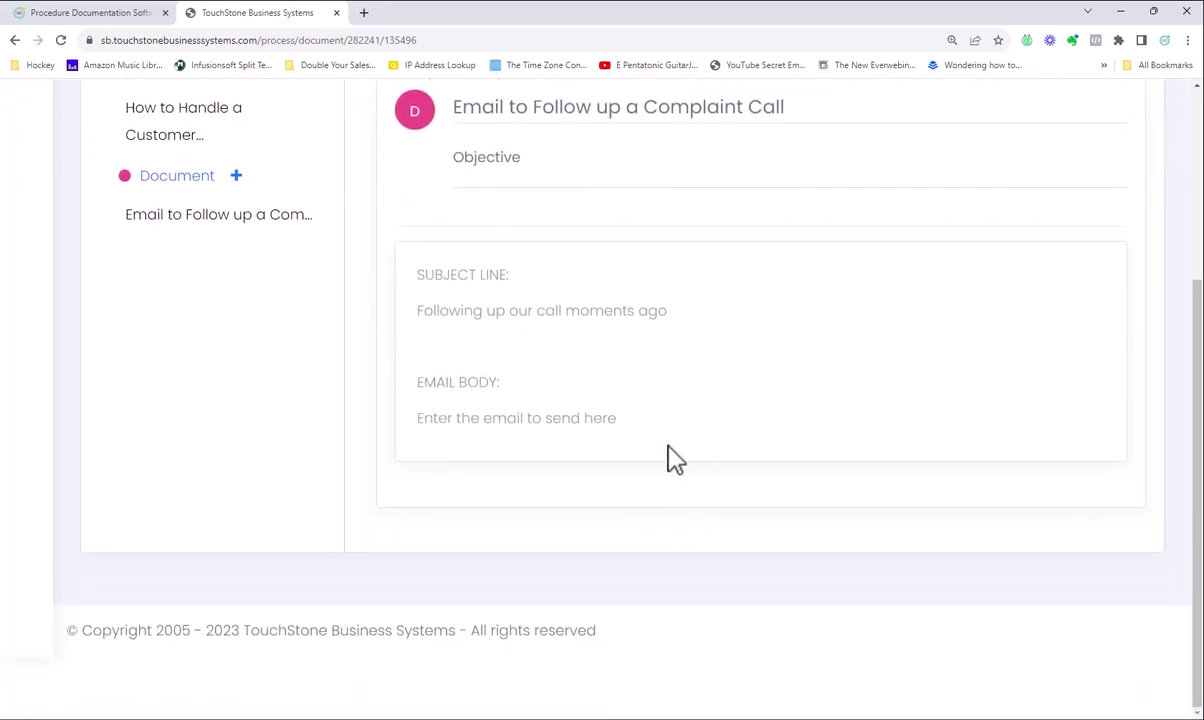
pyautogui.moveTo(666, 457); pyautogui.dragTo(417, 268)
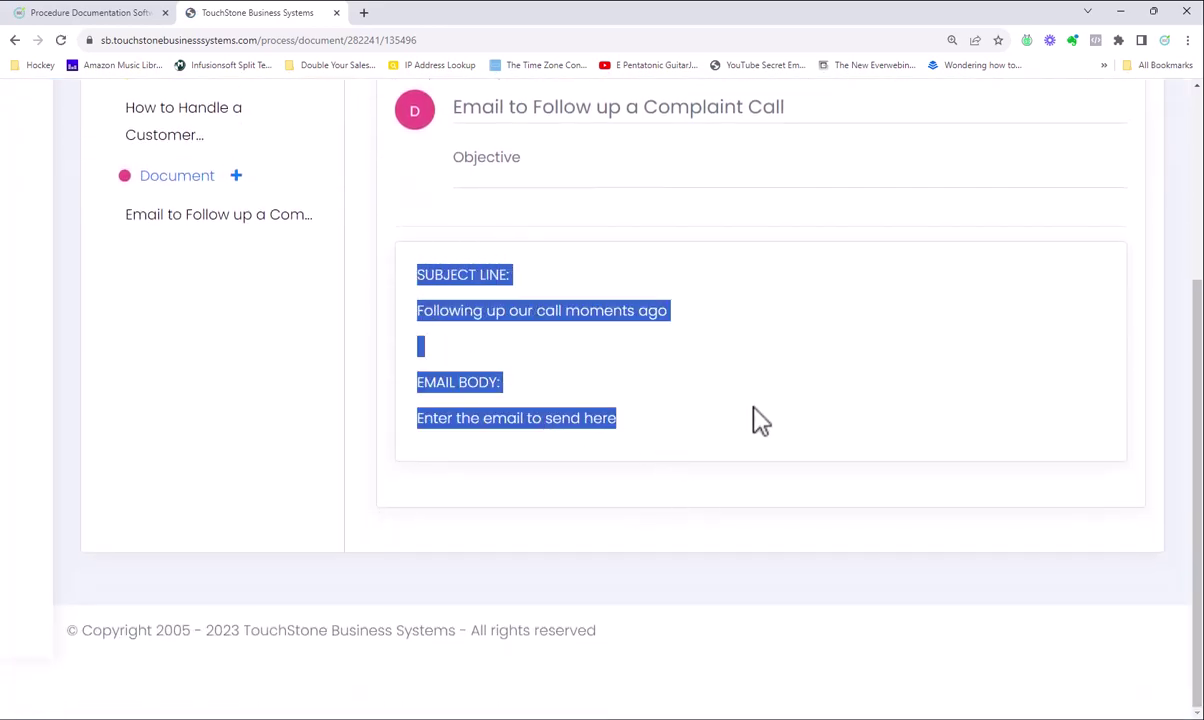
pyautogui.scroll(3, 686, 470)
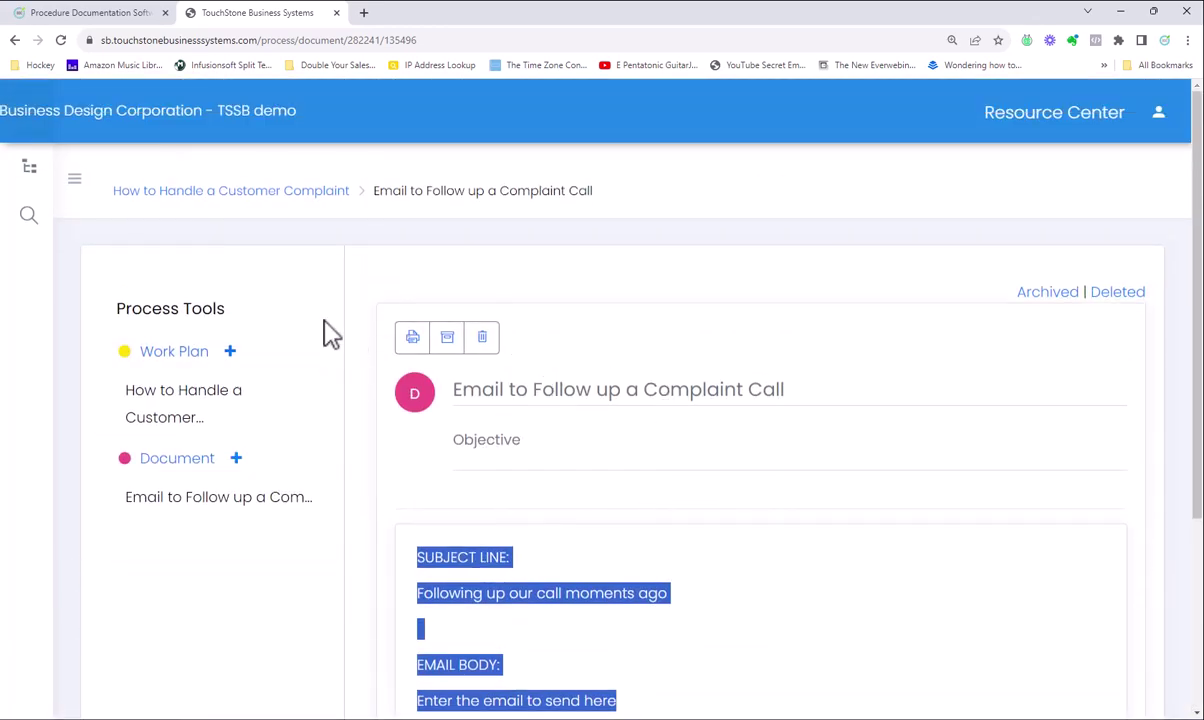
# Link the customer complaint process to the Outside Sales, Customer Service Rep, Project Manager and Receptionist job descriptions.
pyautogui.click(234, 190)
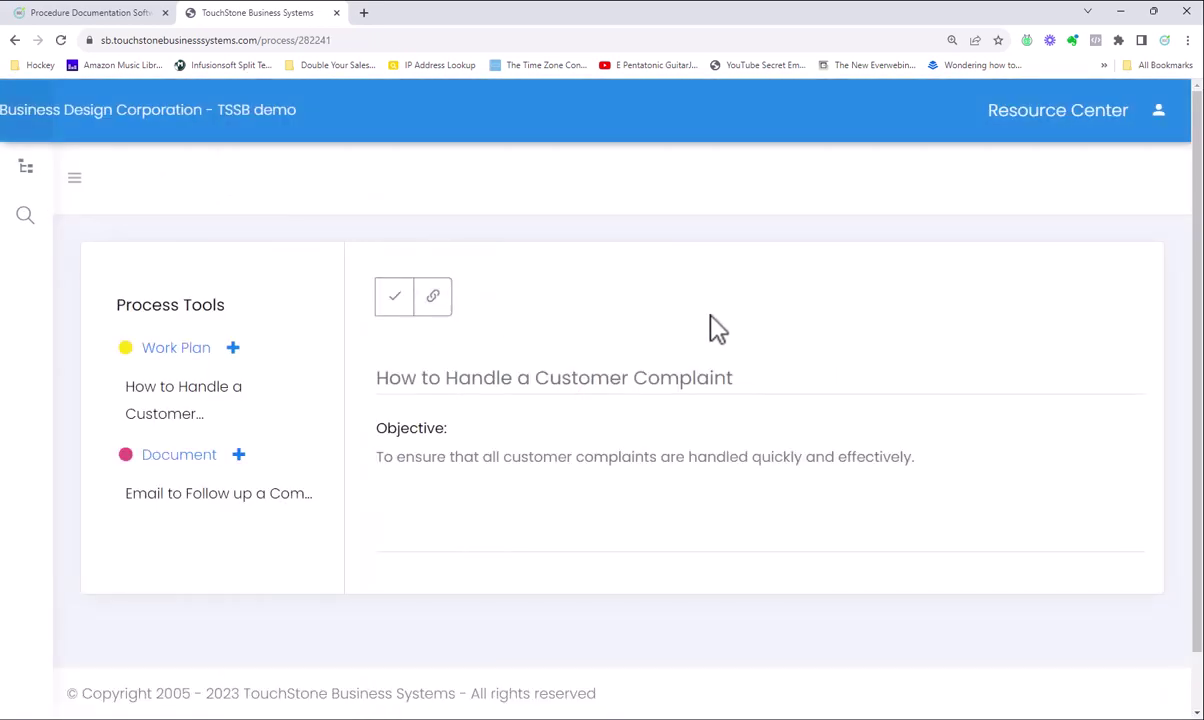
pyautogui.click(434, 305)
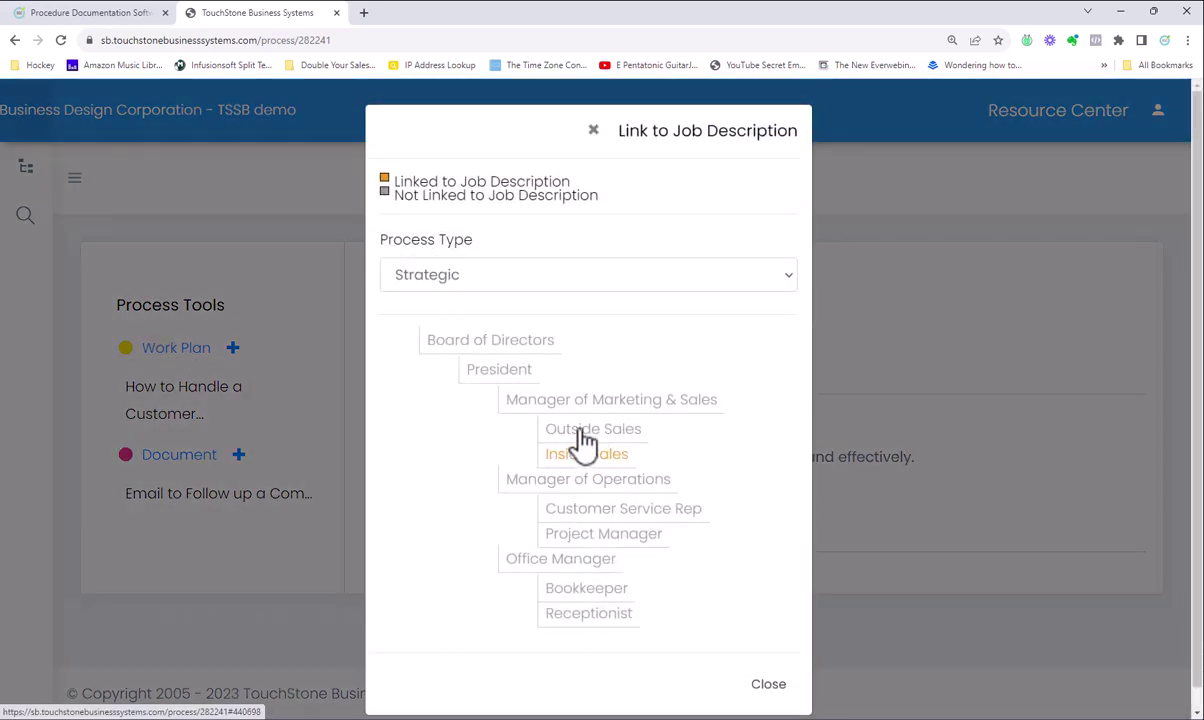
pyautogui.click(585, 435)
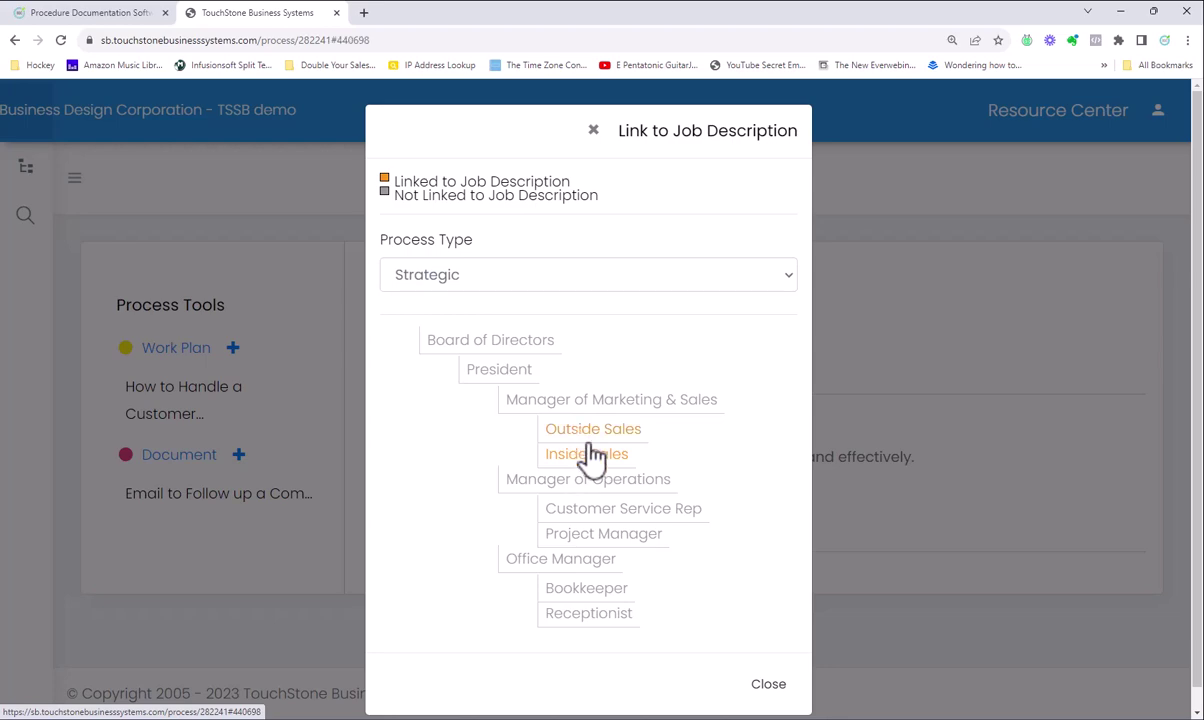
pyautogui.click(612, 535)
pyautogui.click(602, 628)
pyautogui.click(768, 686)
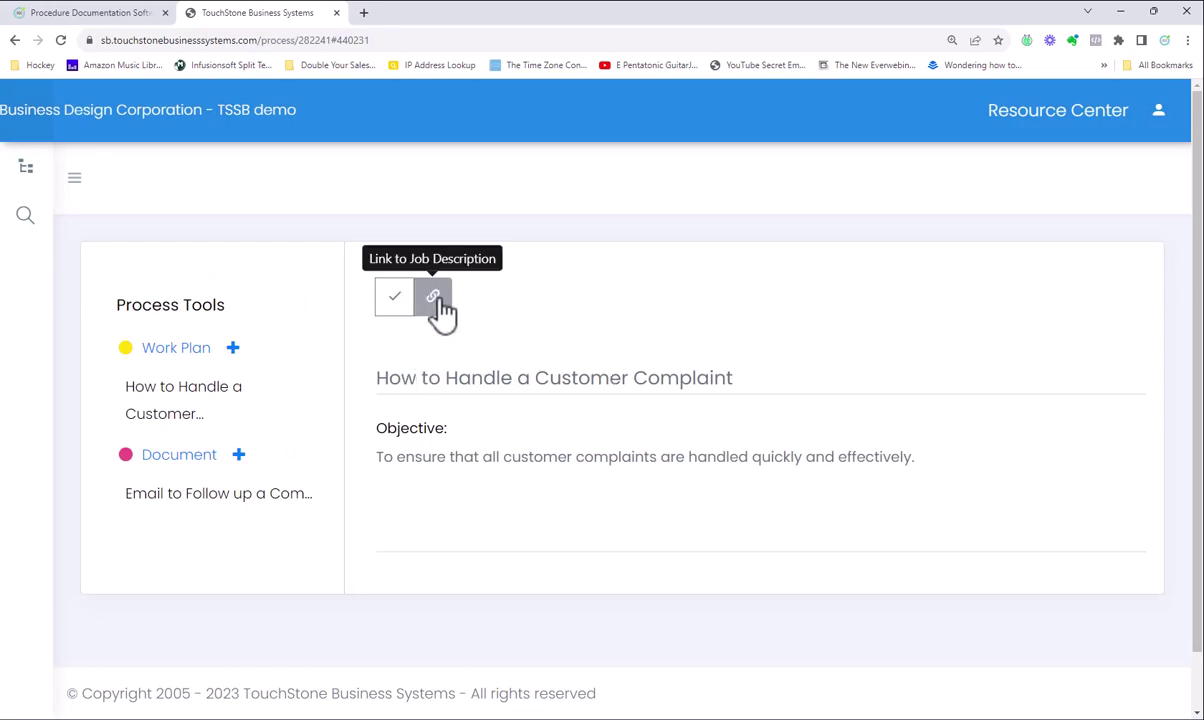
# Review the positions linked to the complaint process and examine its entry in the Receptionist job description.
pyautogui.click(440, 299)
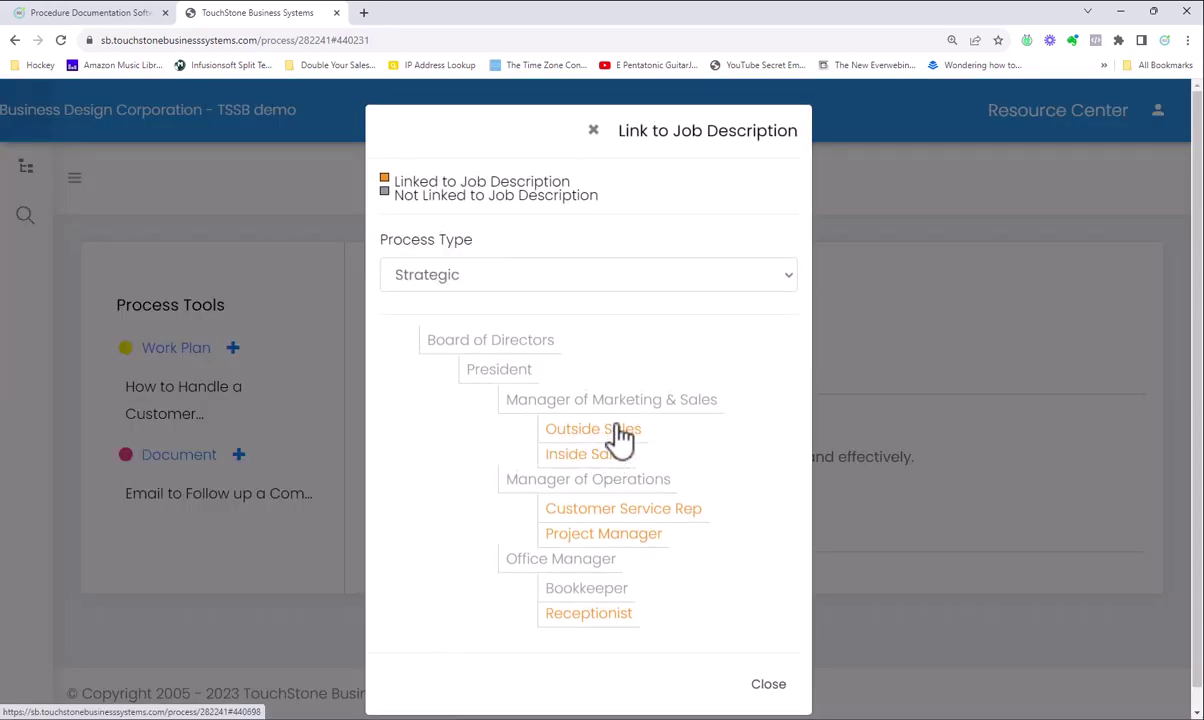
pyautogui.click(768, 686)
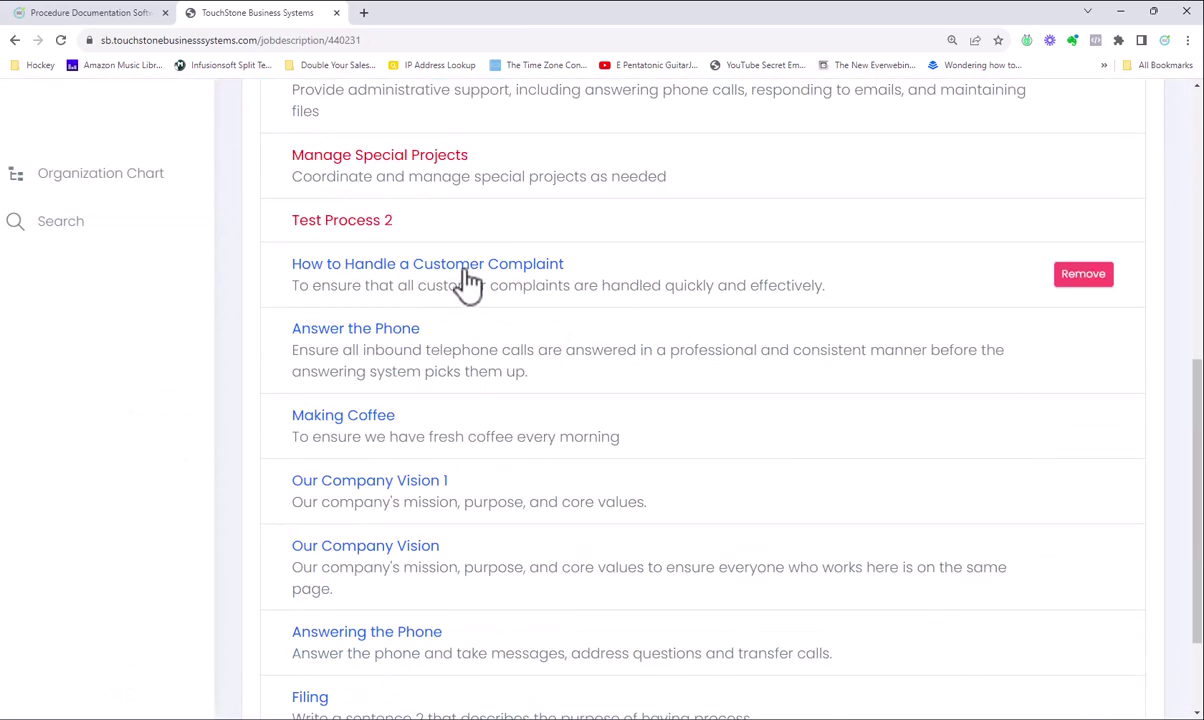
pyautogui.scroll(6, 473, 314)
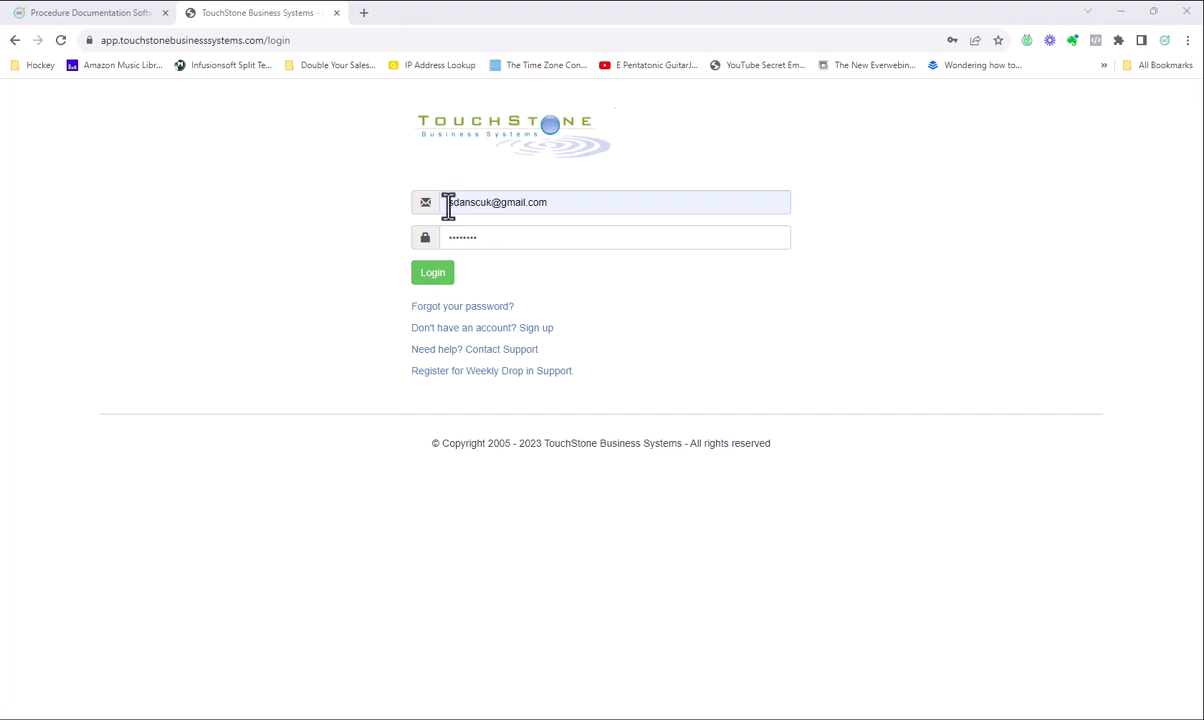
pyautogui.click(436, 276)
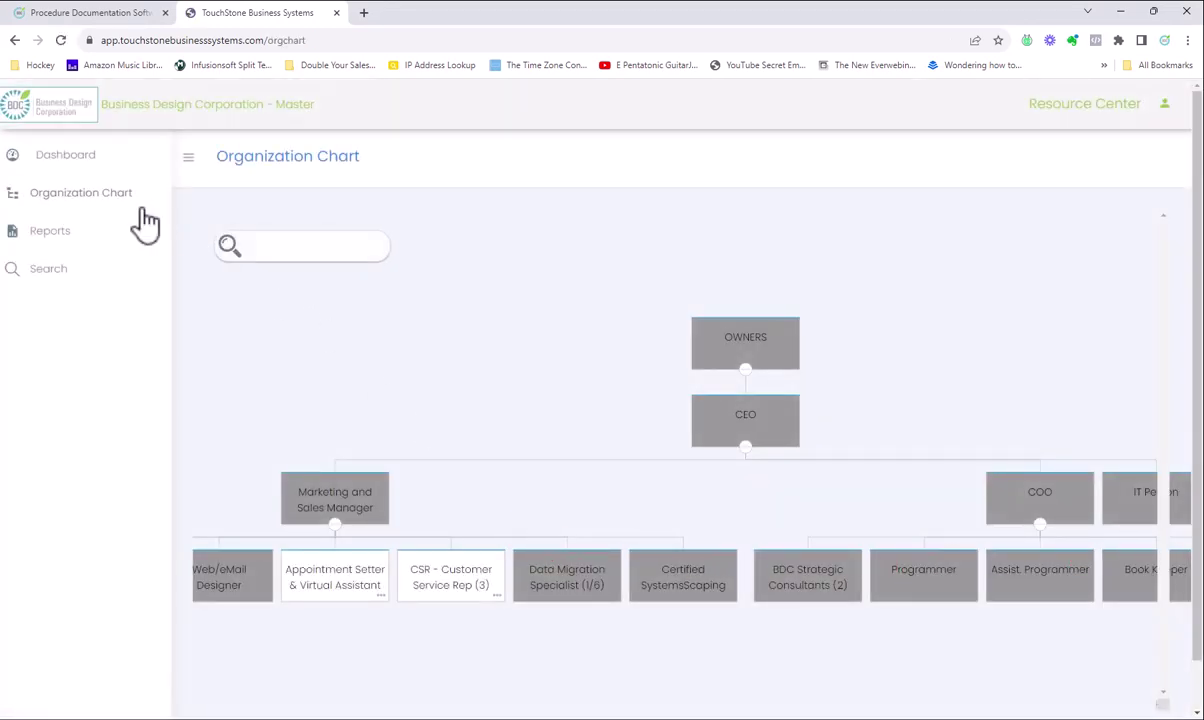
pyautogui.click(64, 158)
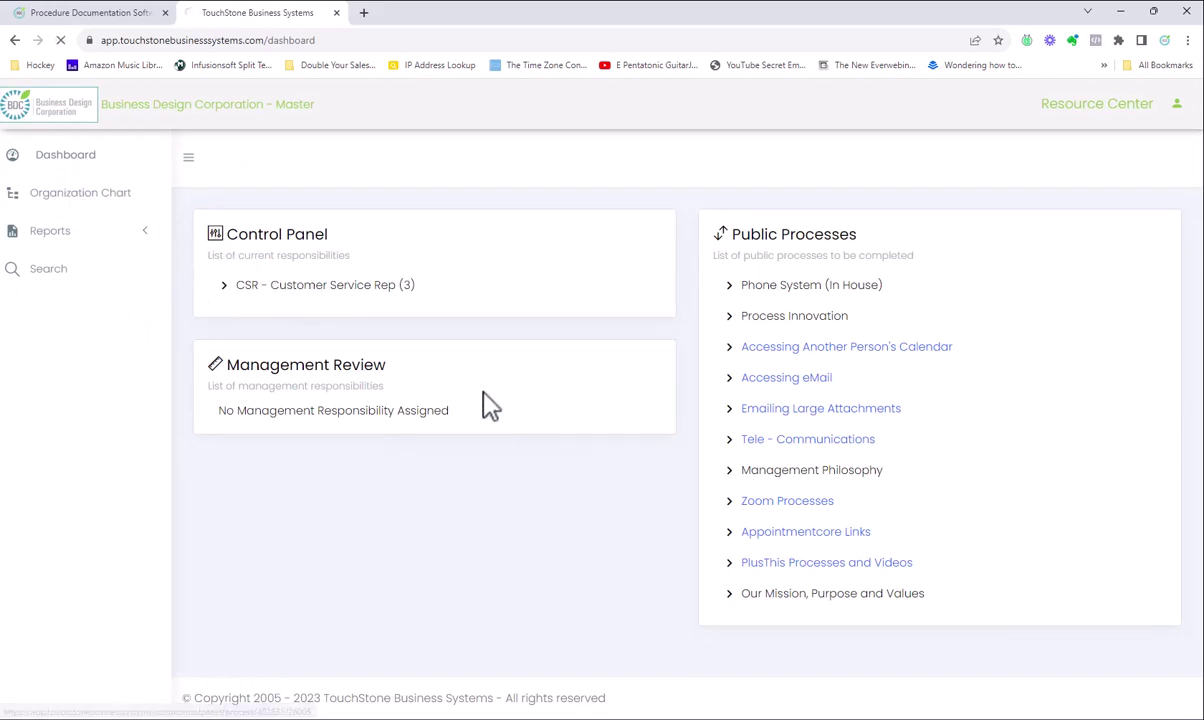
pyautogui.scroll(-3, 411, 457)
pyautogui.scroll(3, 403, 435)
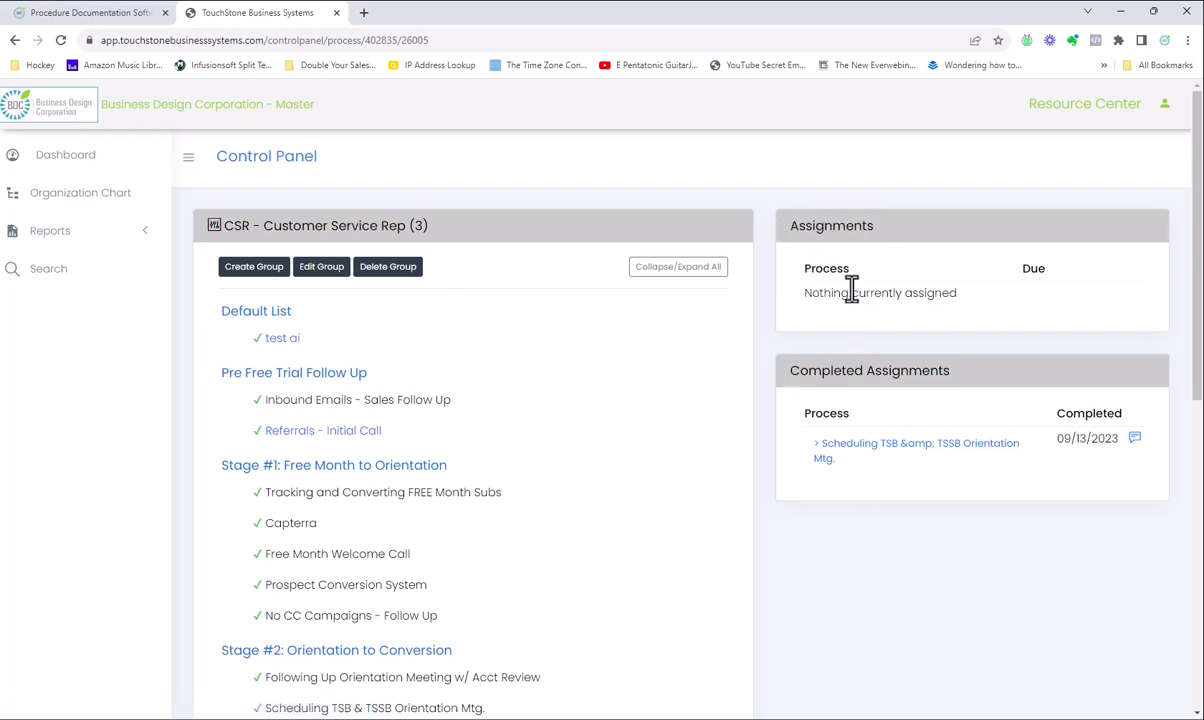
pyautogui.hotkey('alt', 'Left')
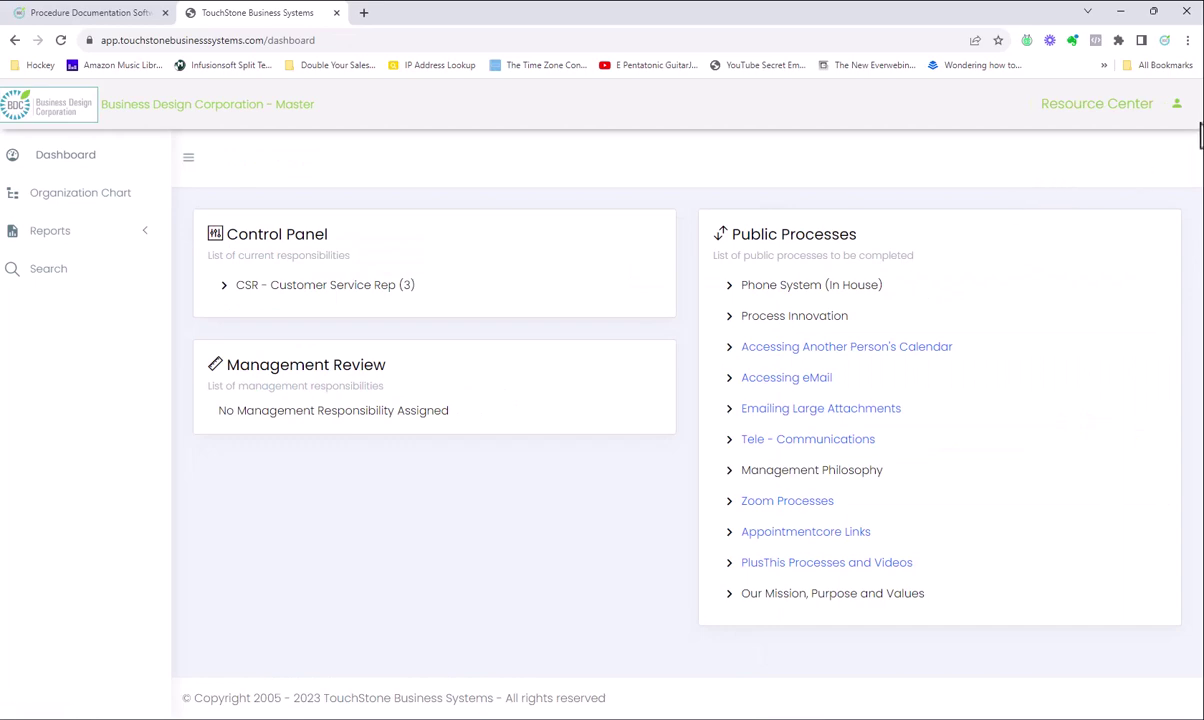
pyautogui.click(1185, 118)
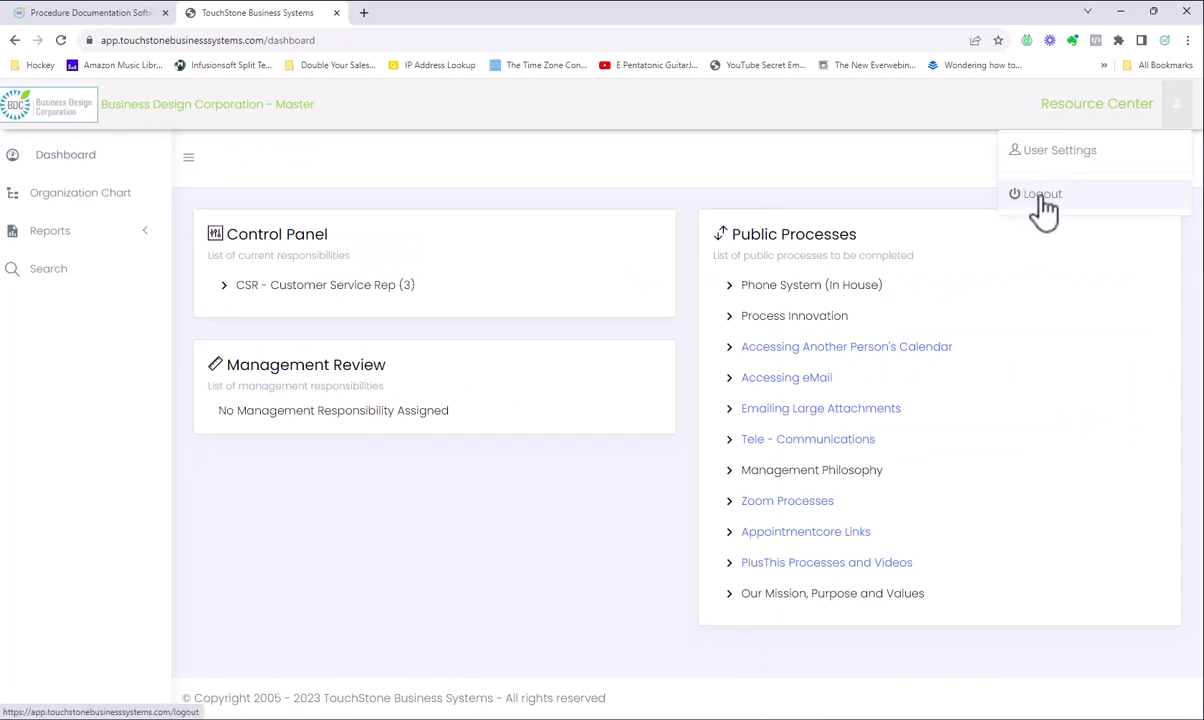
pyautogui.click(1037, 196)
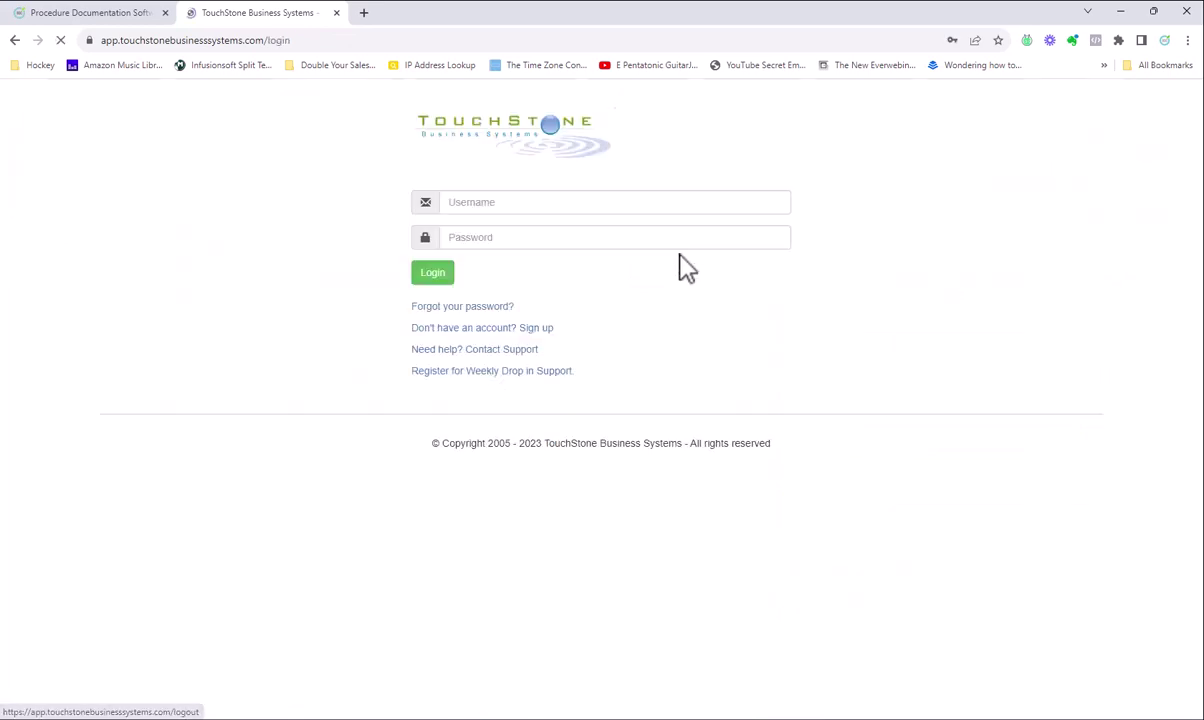
pyautogui.click(430, 276)
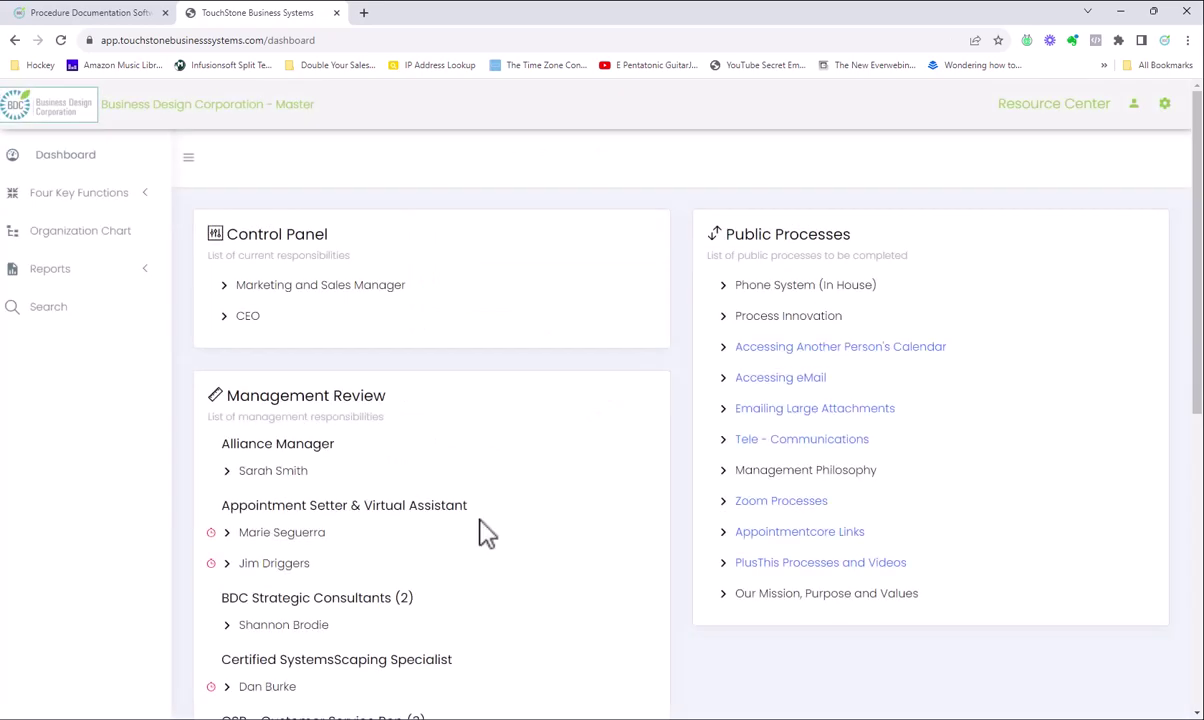
# Examine the management reviews of an Appointment Setter & Virtual Assistant, including the "DELETE Scanning Documents" assignment, and of a Customer Service Rep.
pyautogui.click(268, 564)
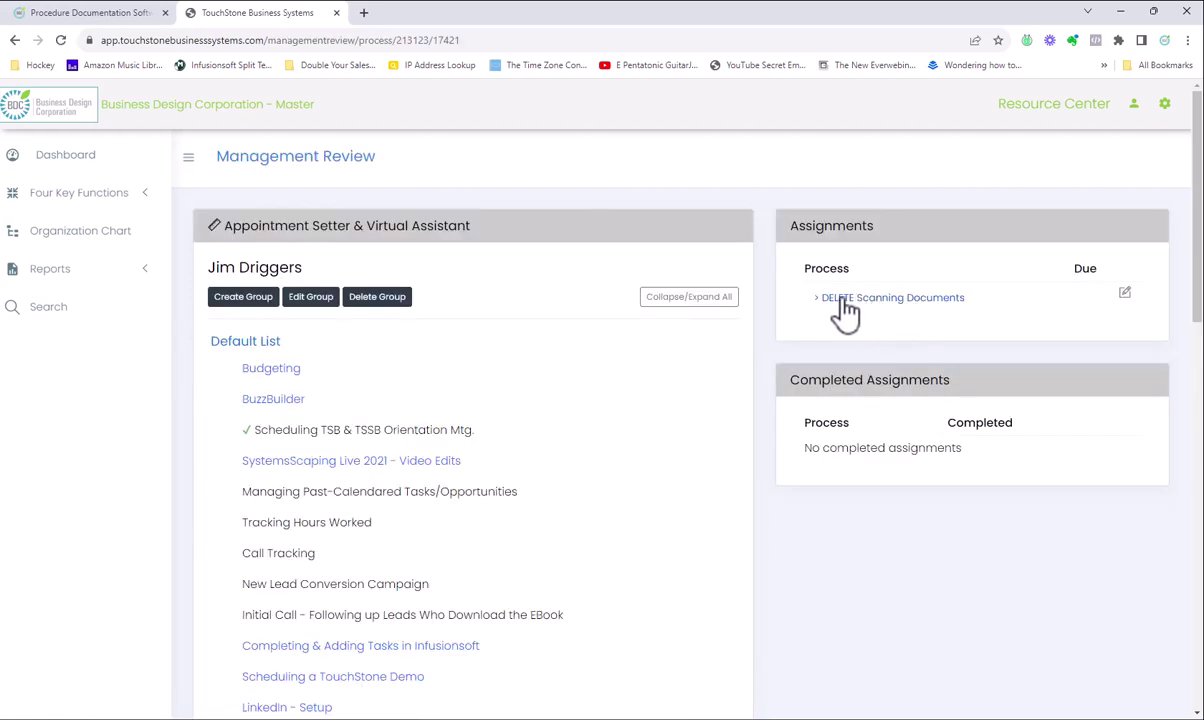
pyautogui.click(1125, 294)
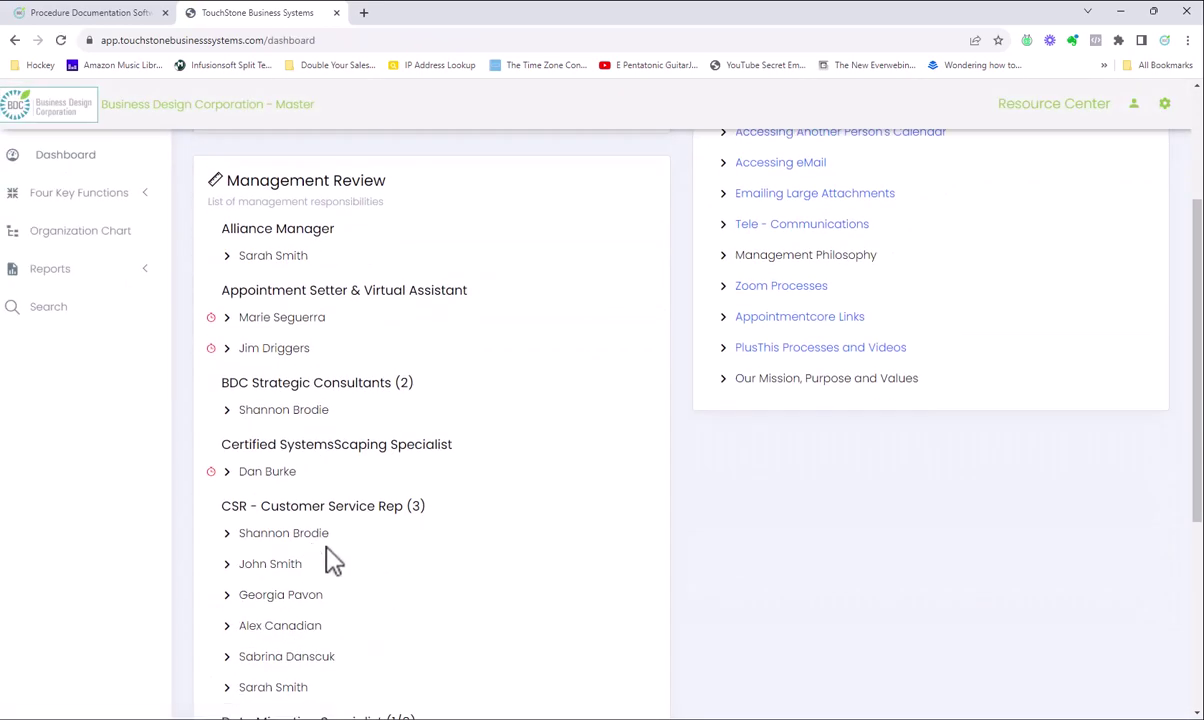
pyautogui.scroll(-3, 315, 560)
pyautogui.click(266, 370)
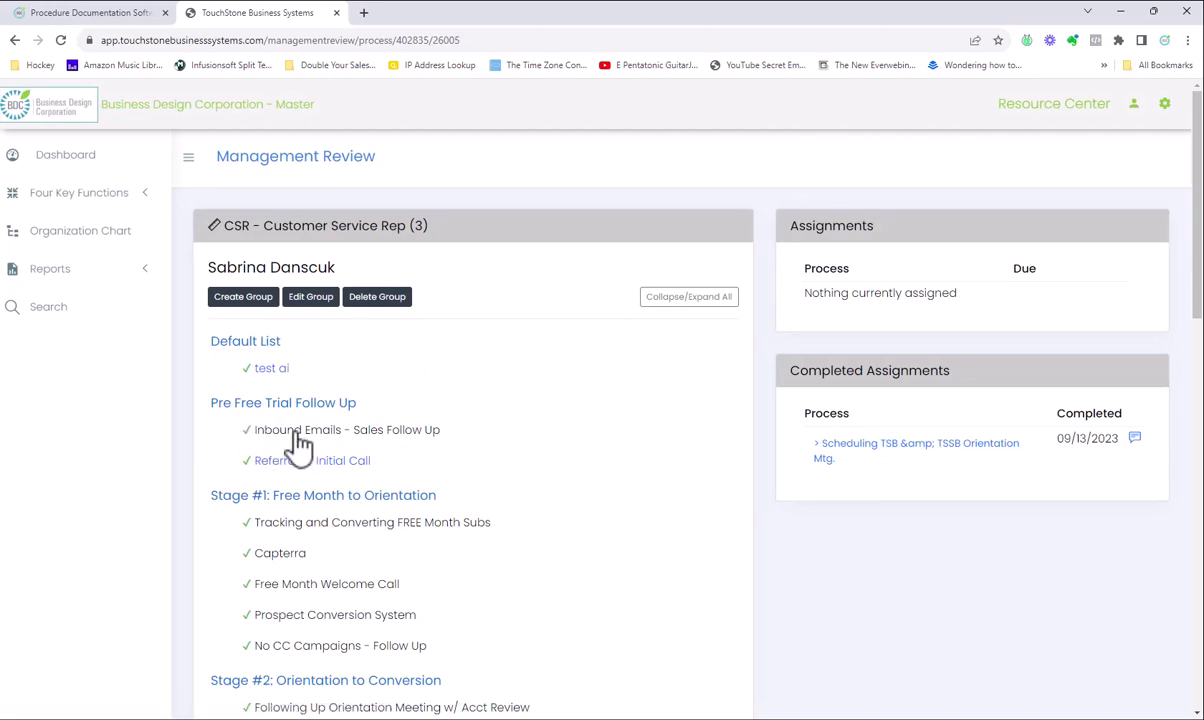
# Check the management notes of the "New Request - from Cloud LMS Lead Gen" work plan under Inbound Emails - Sales Follow Up, and return to the dashboard.
pyautogui.click(291, 437)
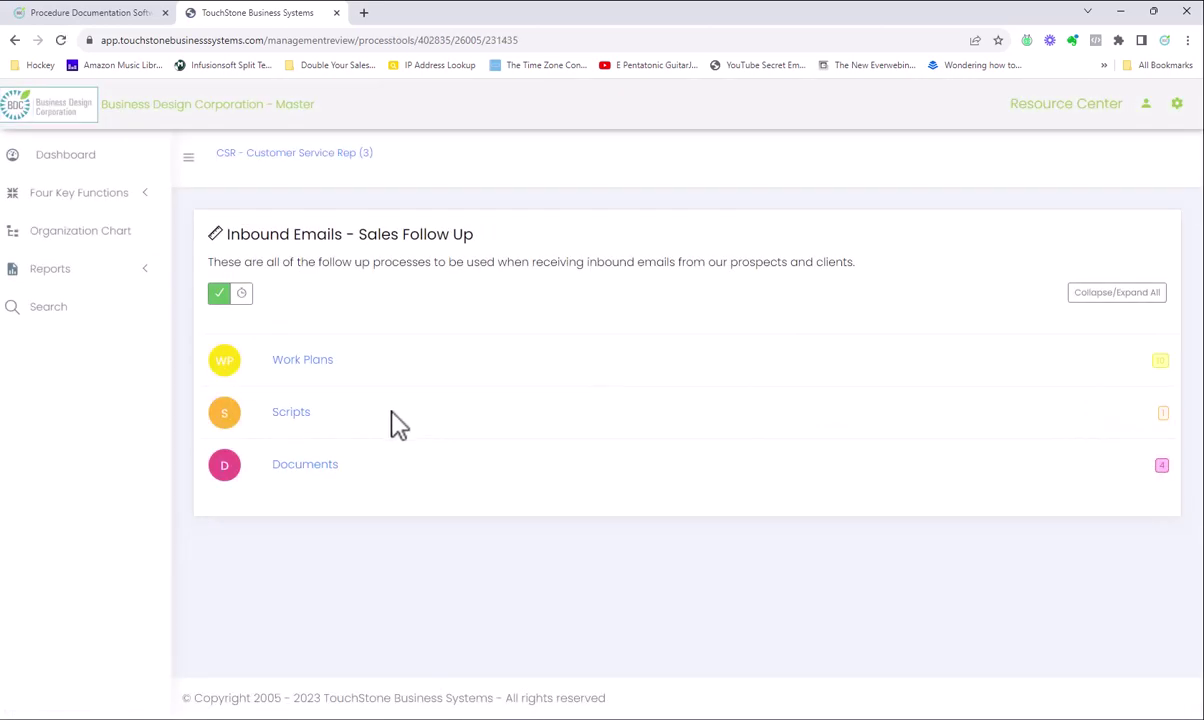
pyautogui.click(285, 362)
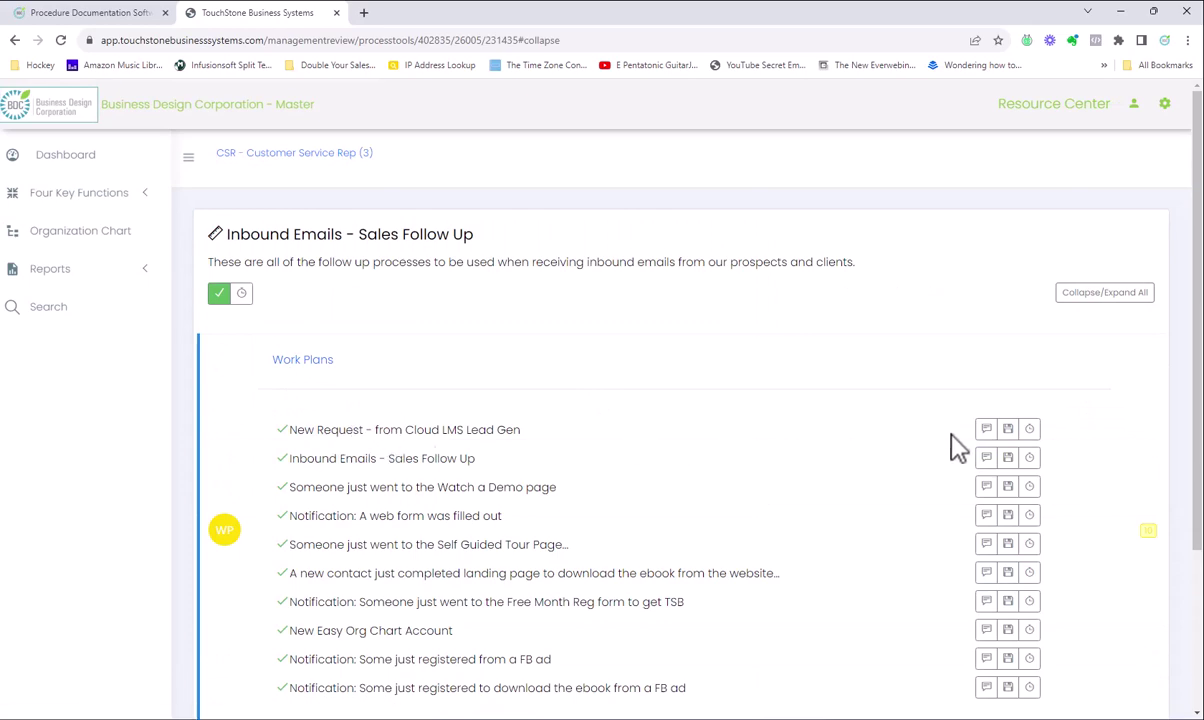
pyautogui.click(987, 431)
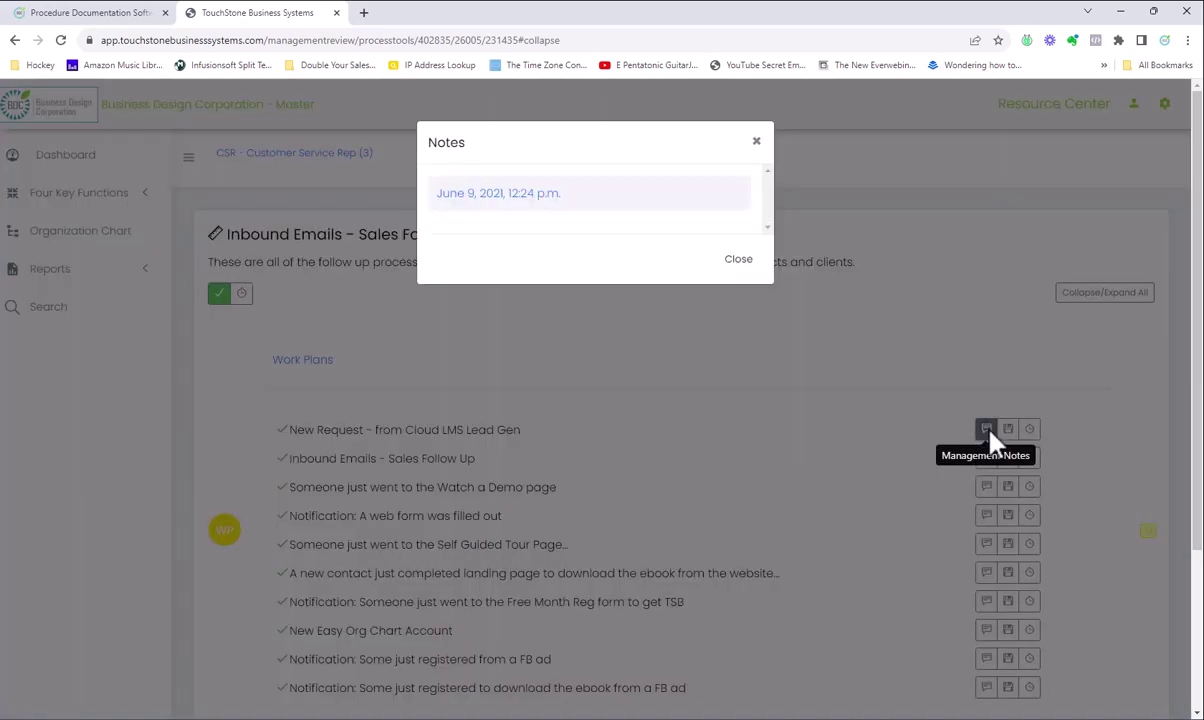
pyautogui.click(488, 195)
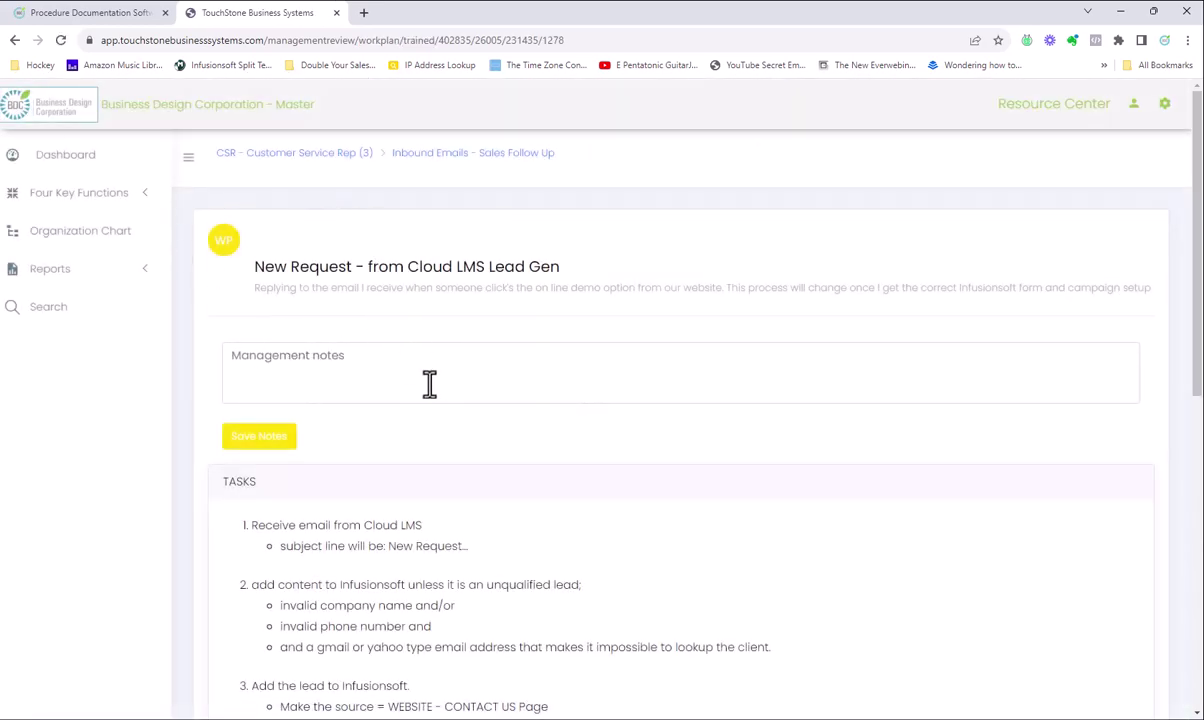
pyautogui.click(60, 158)
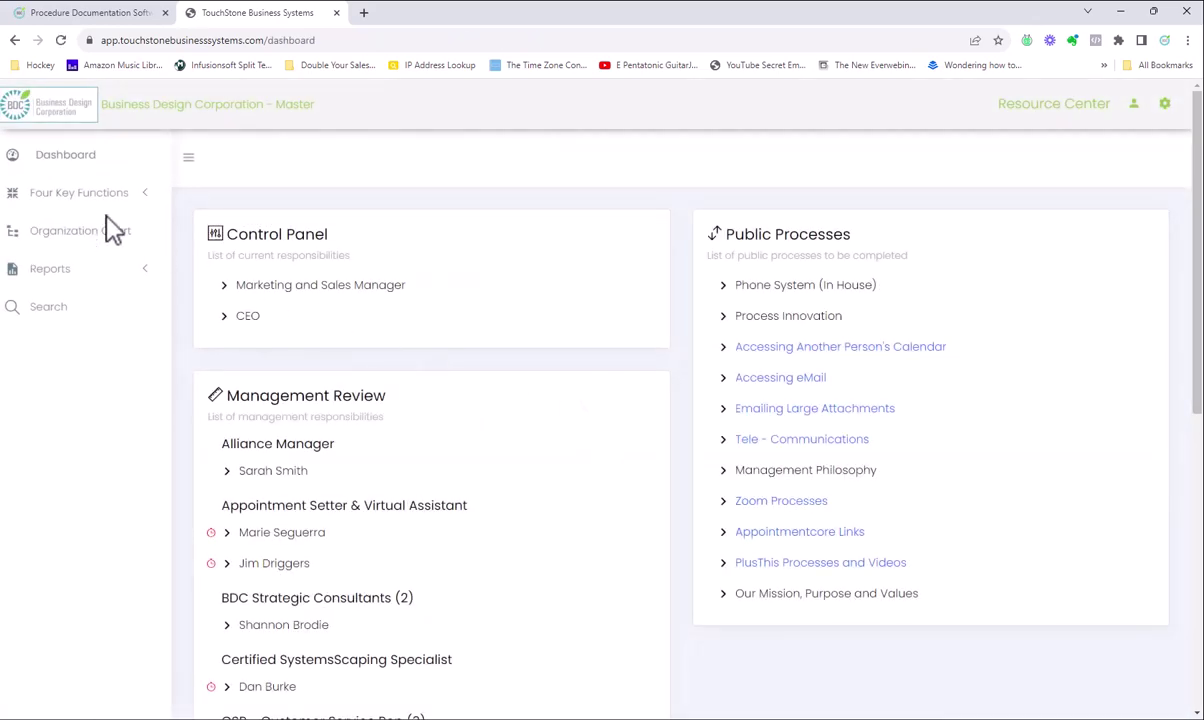
# Review the processes listed under the Operations, Strategy / Management and Sales / Marketing key functions.
pyautogui.click(69, 197)
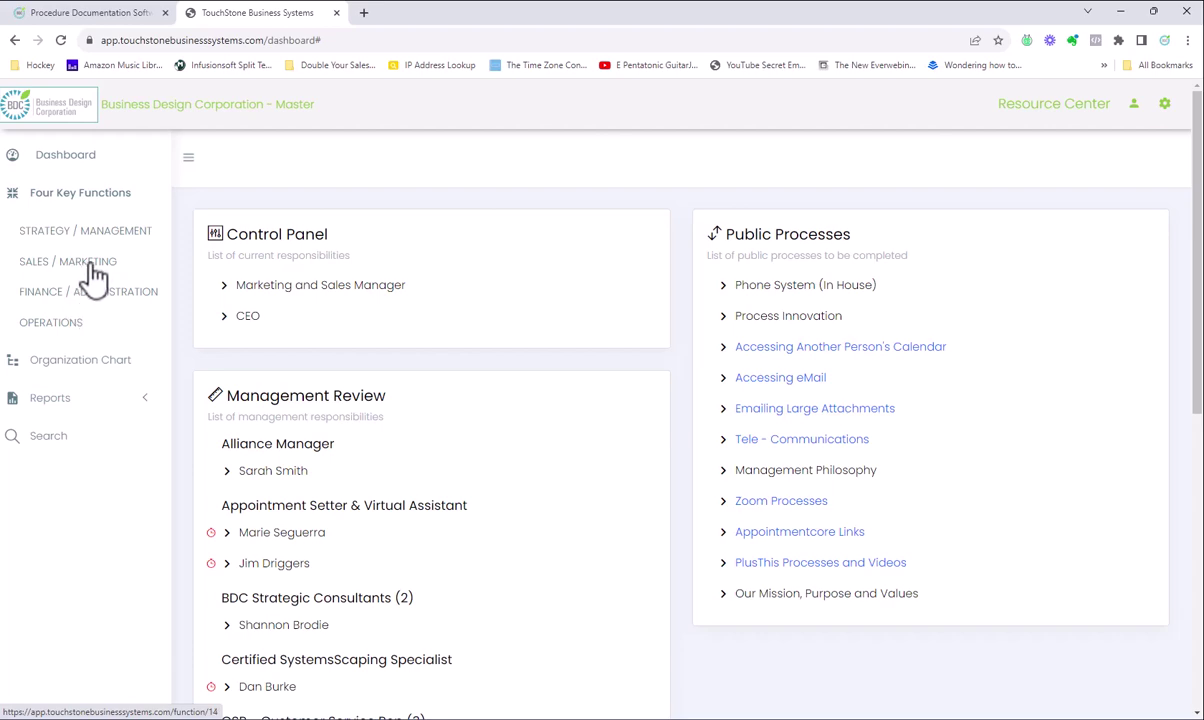
pyautogui.click(92, 264)
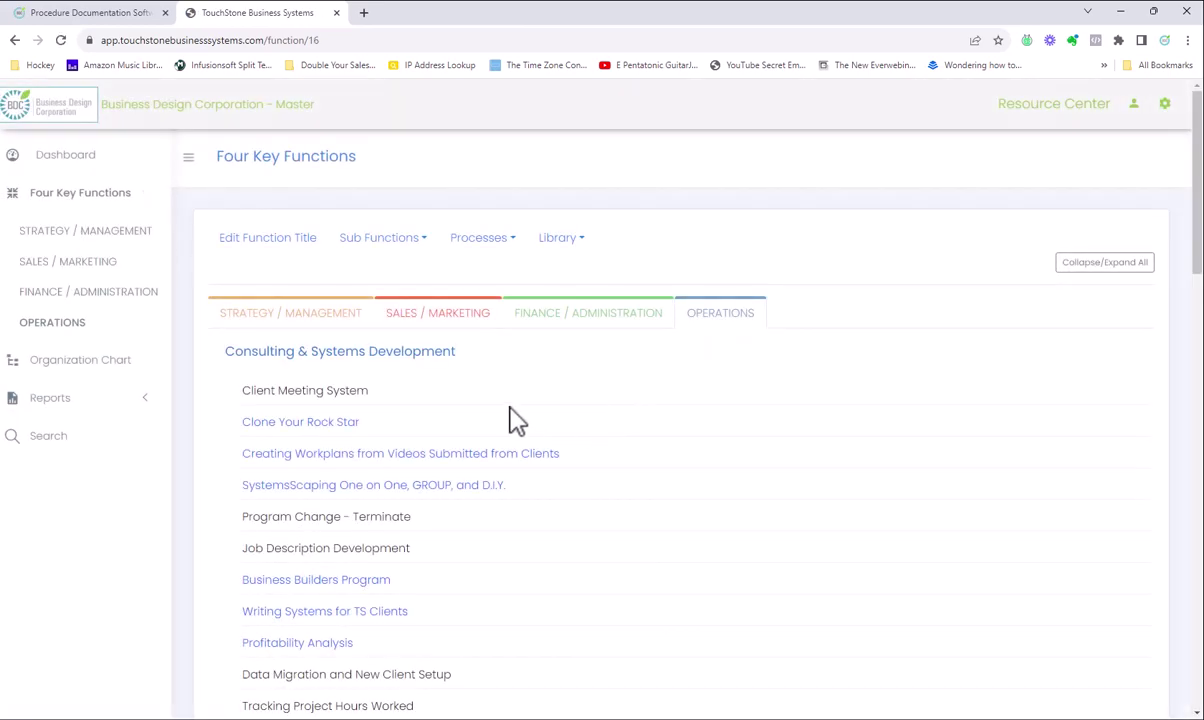
pyautogui.scroll(-2, 505, 438)
pyautogui.scroll(2, 497, 451)
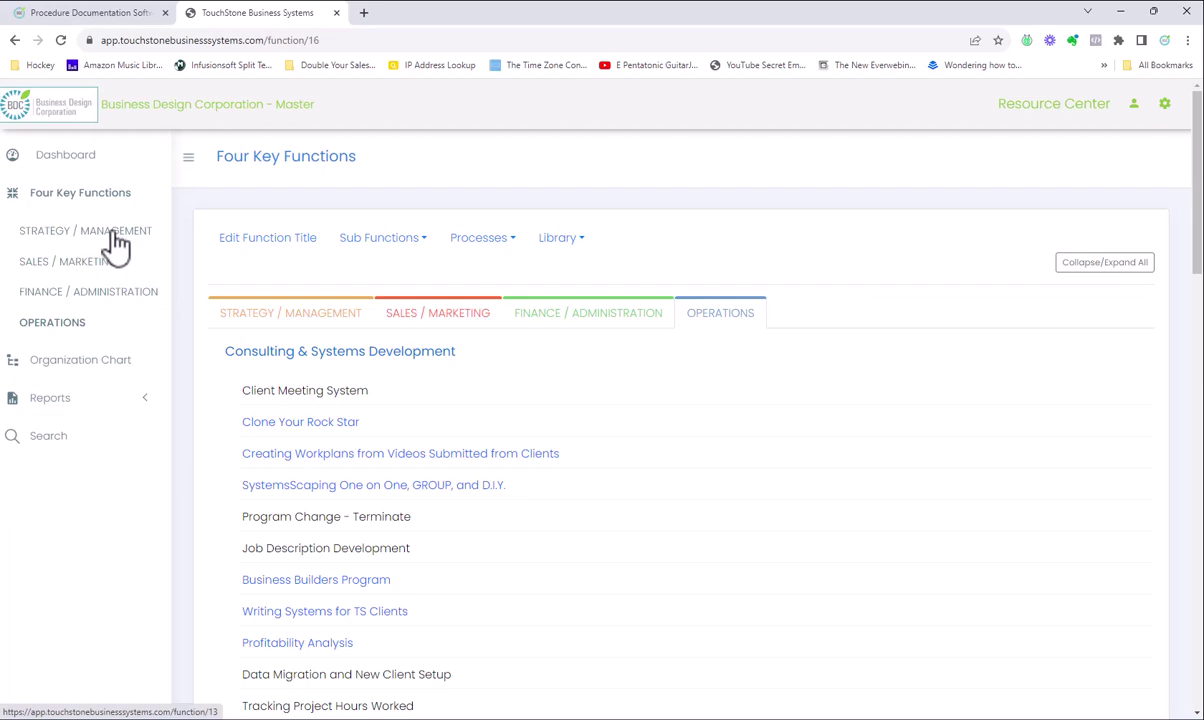
pyautogui.click(117, 241)
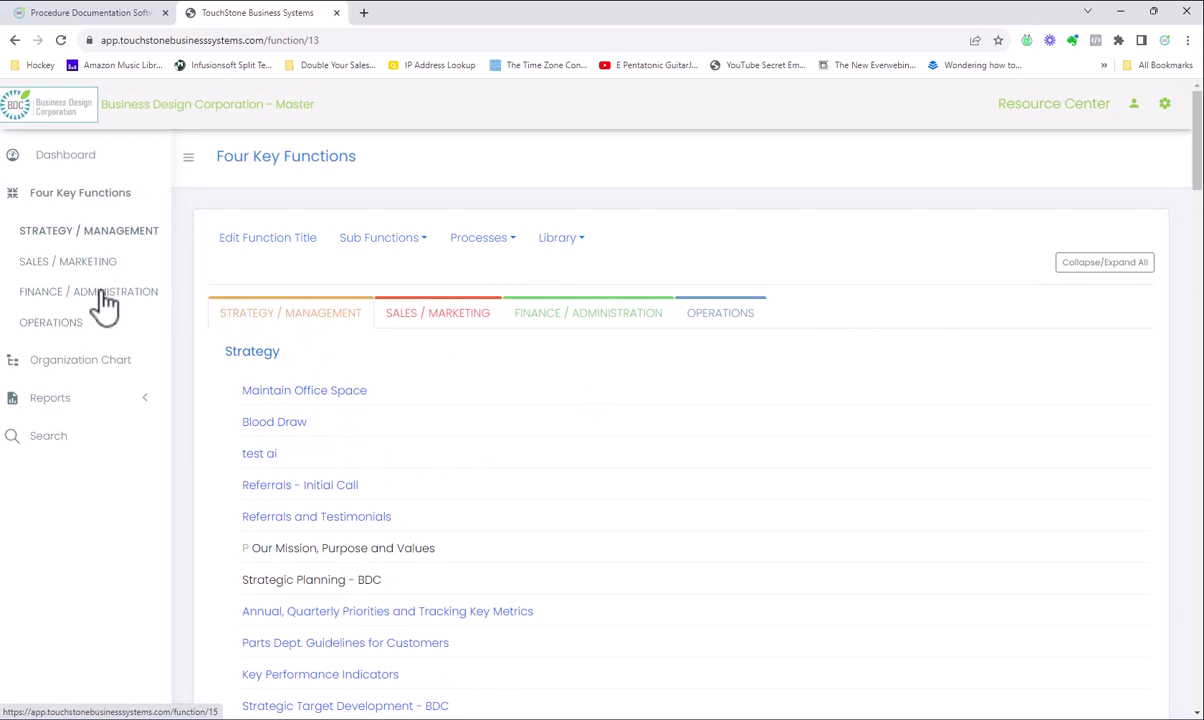
pyautogui.click(449, 314)
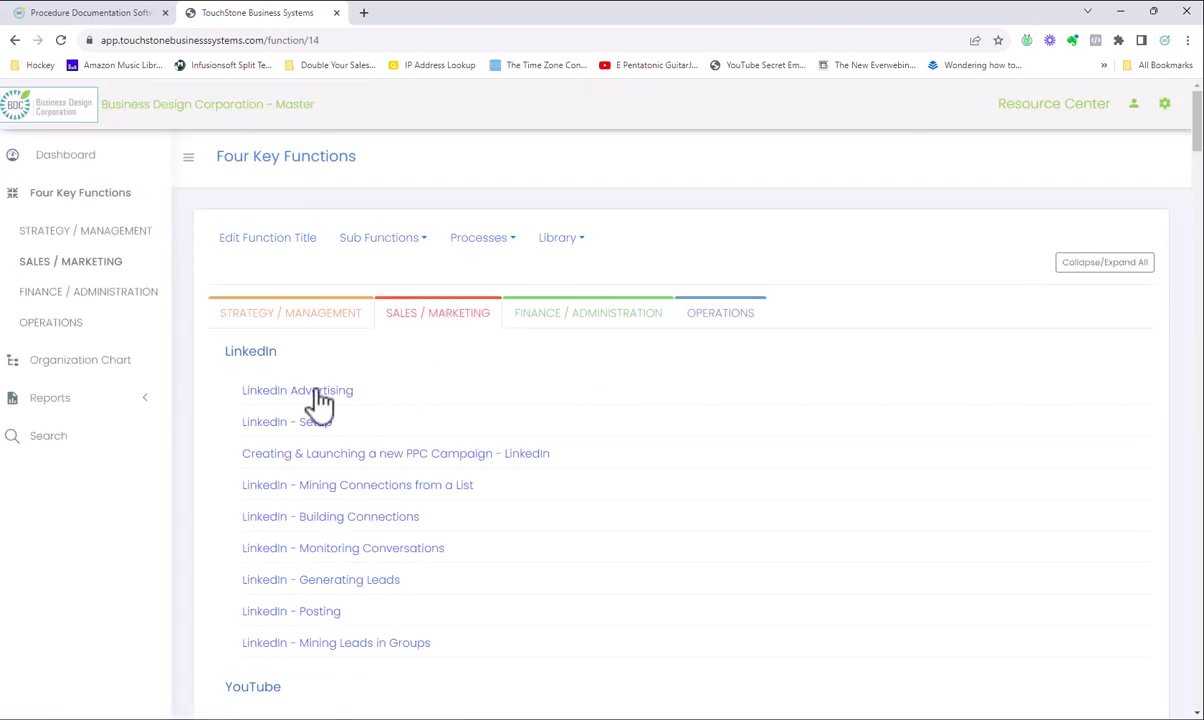
# Examine the YouTube Advertising process and all its process tools, from work plans and checklists to videos and audio.
pyautogui.scroll(-3, 325, 551)
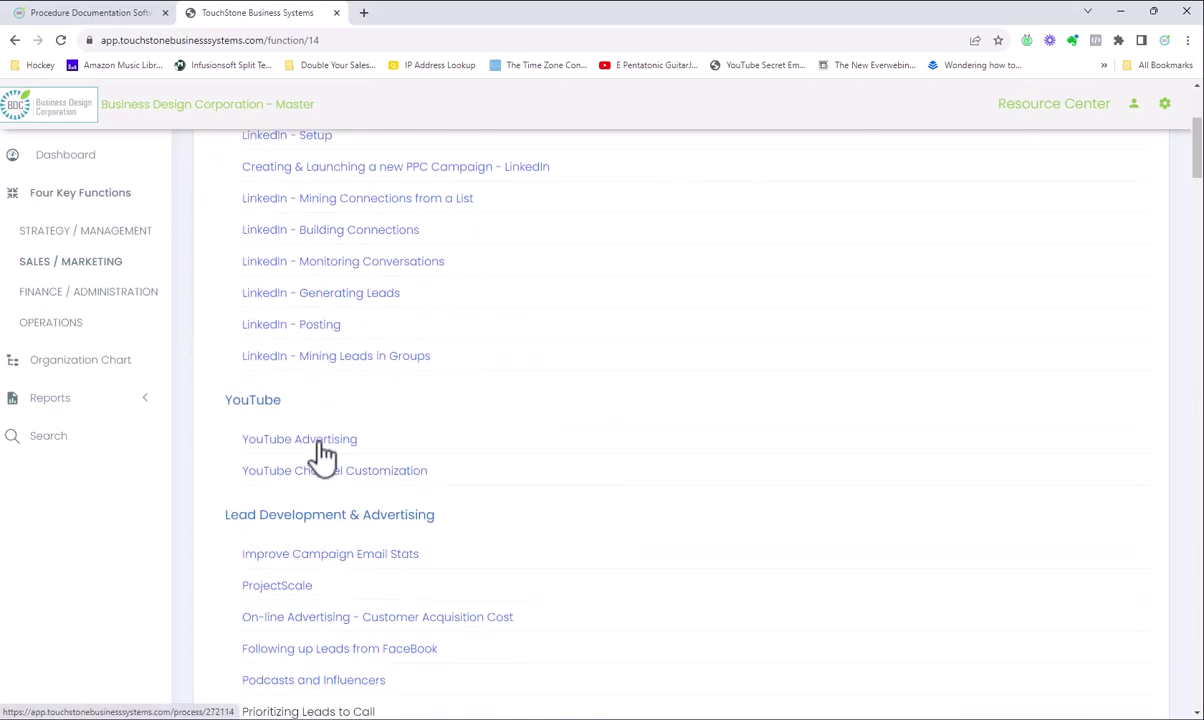
pyautogui.click(322, 443)
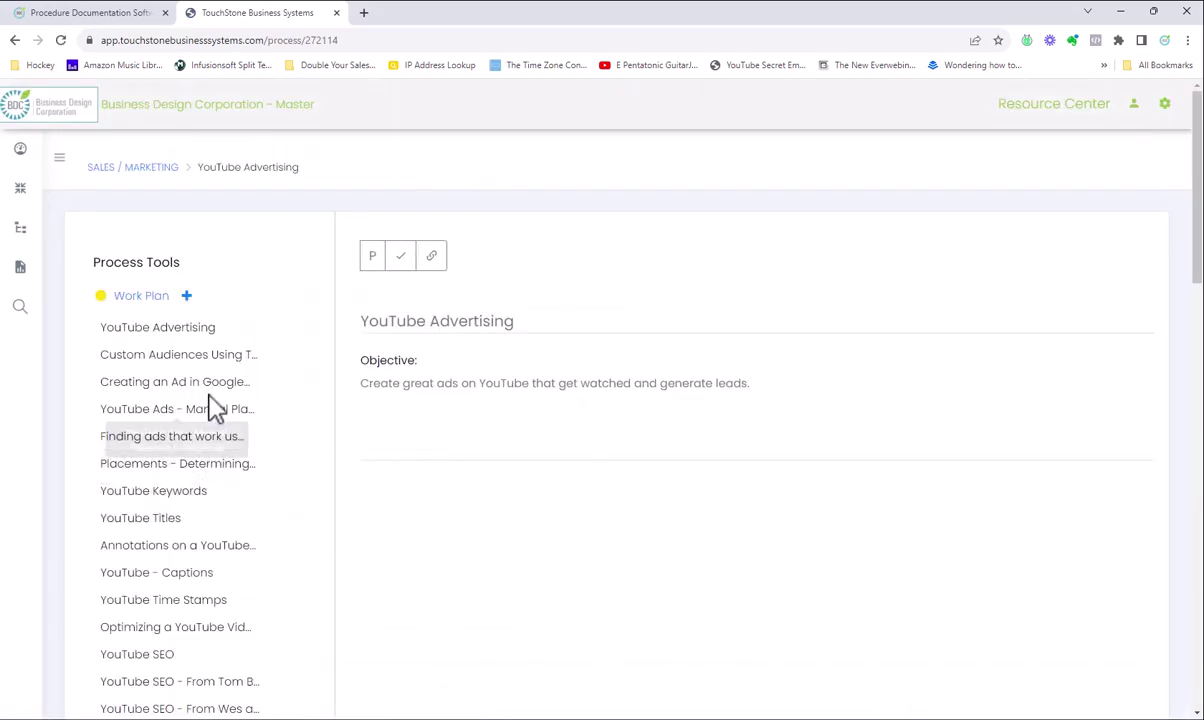
pyautogui.scroll(-3, 163, 340)
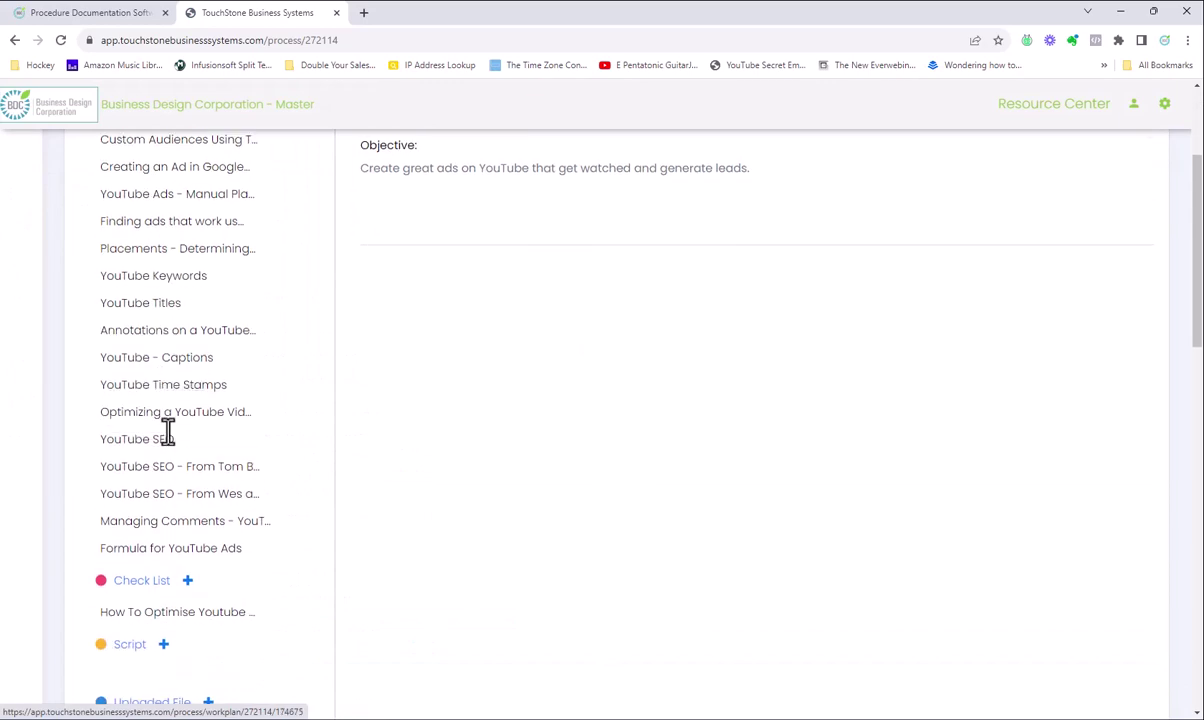
pyautogui.scroll(3, 160, 390)
pyautogui.scroll(-4, 194, 470)
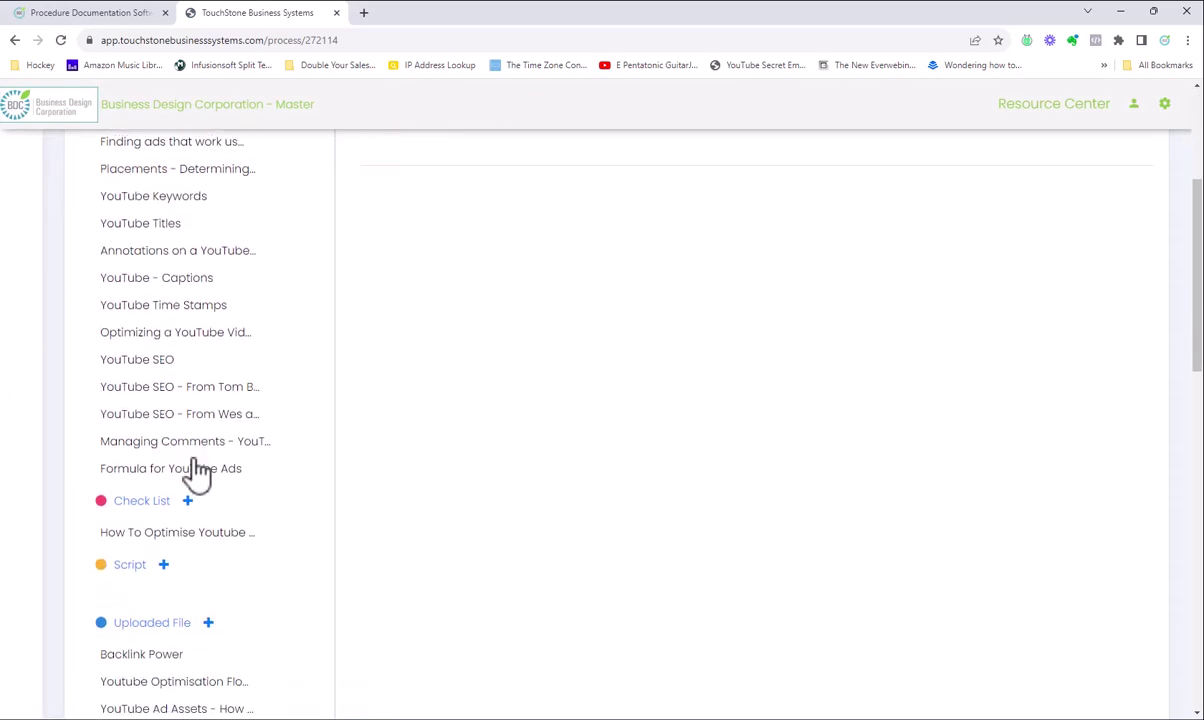
pyautogui.scroll(-2, 215, 462)
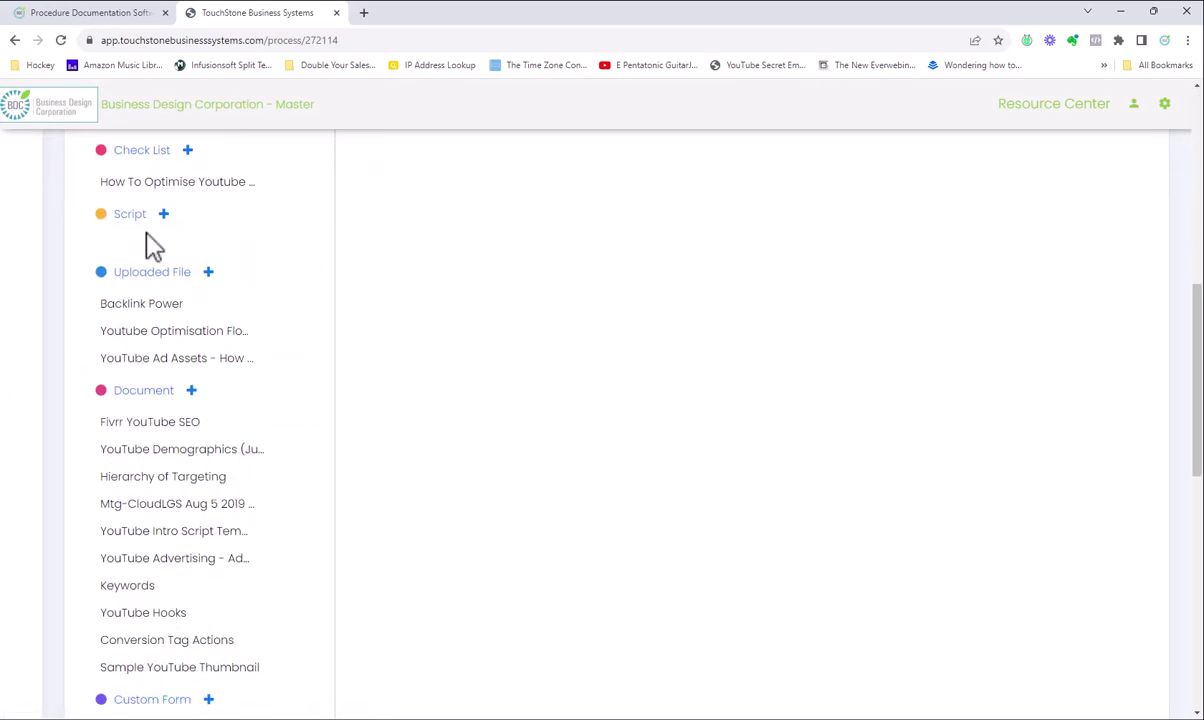
pyautogui.scroll(-2, 207, 416)
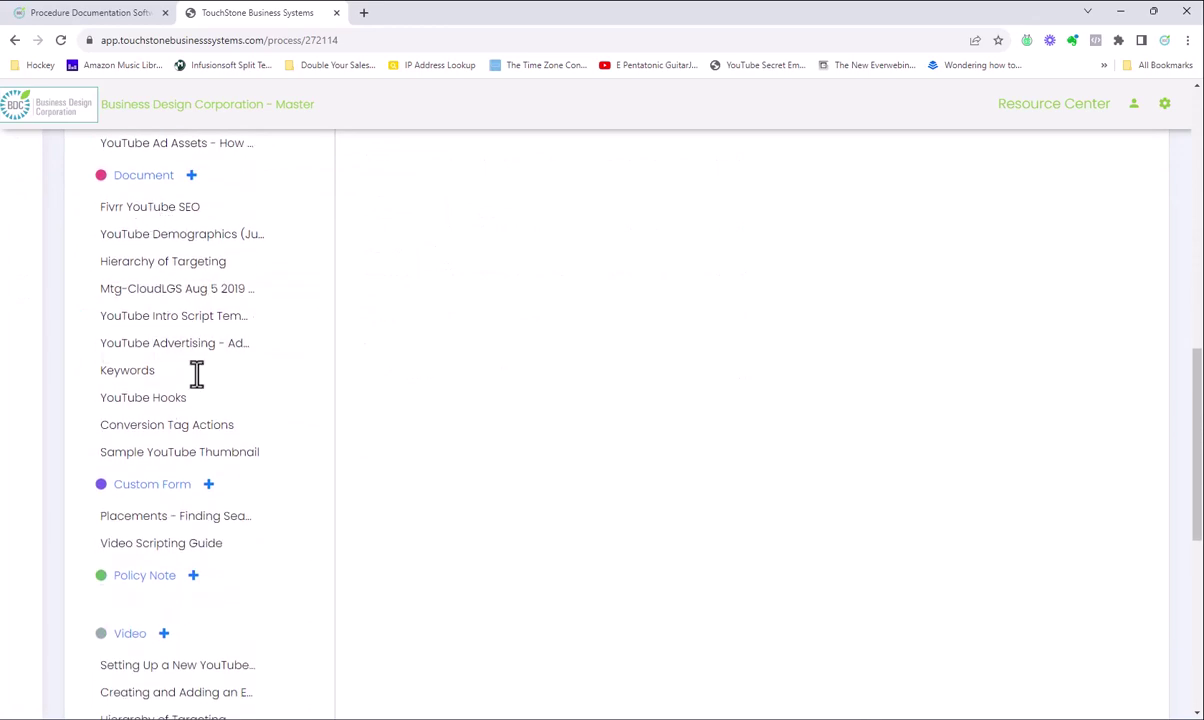
pyautogui.scroll(-2, 220, 490)
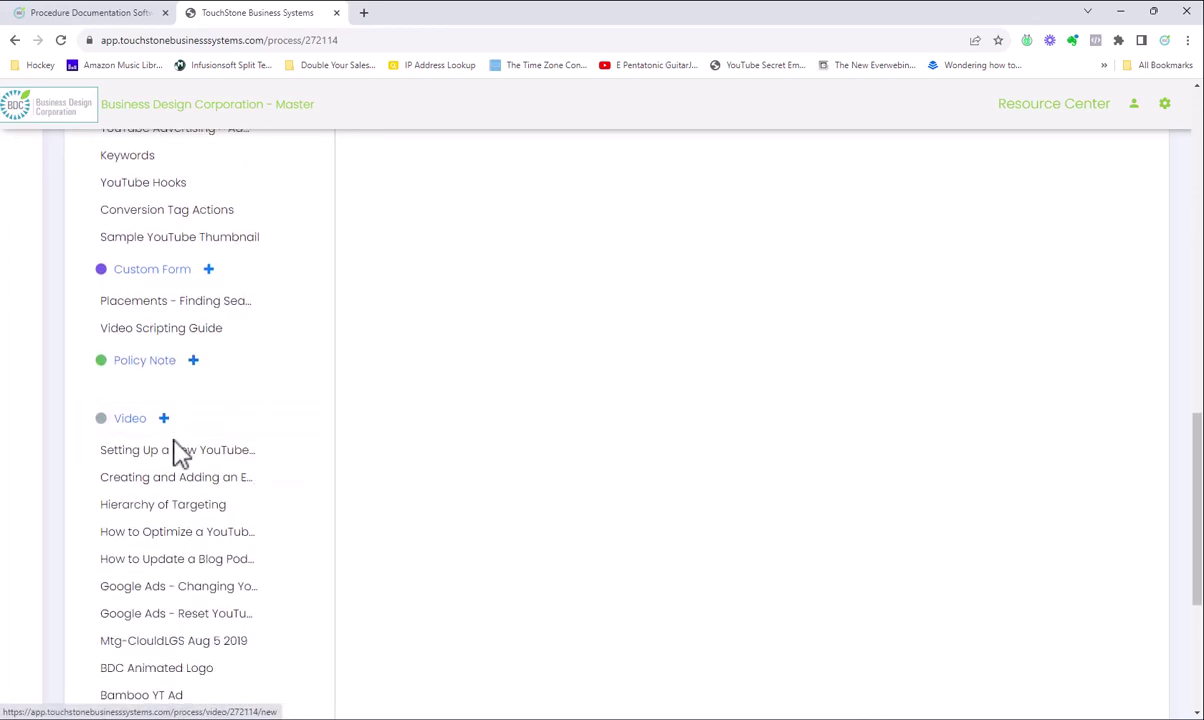
pyautogui.scroll(-3, 188, 470)
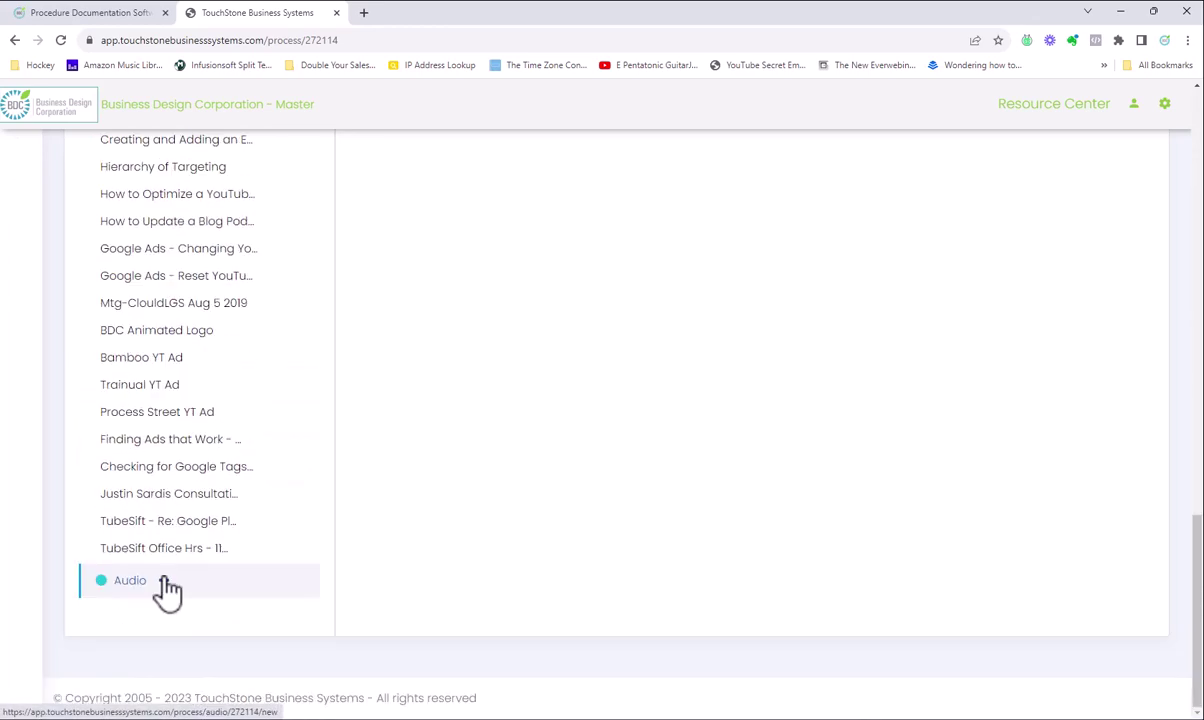
pyautogui.scroll(15, 204, 570)
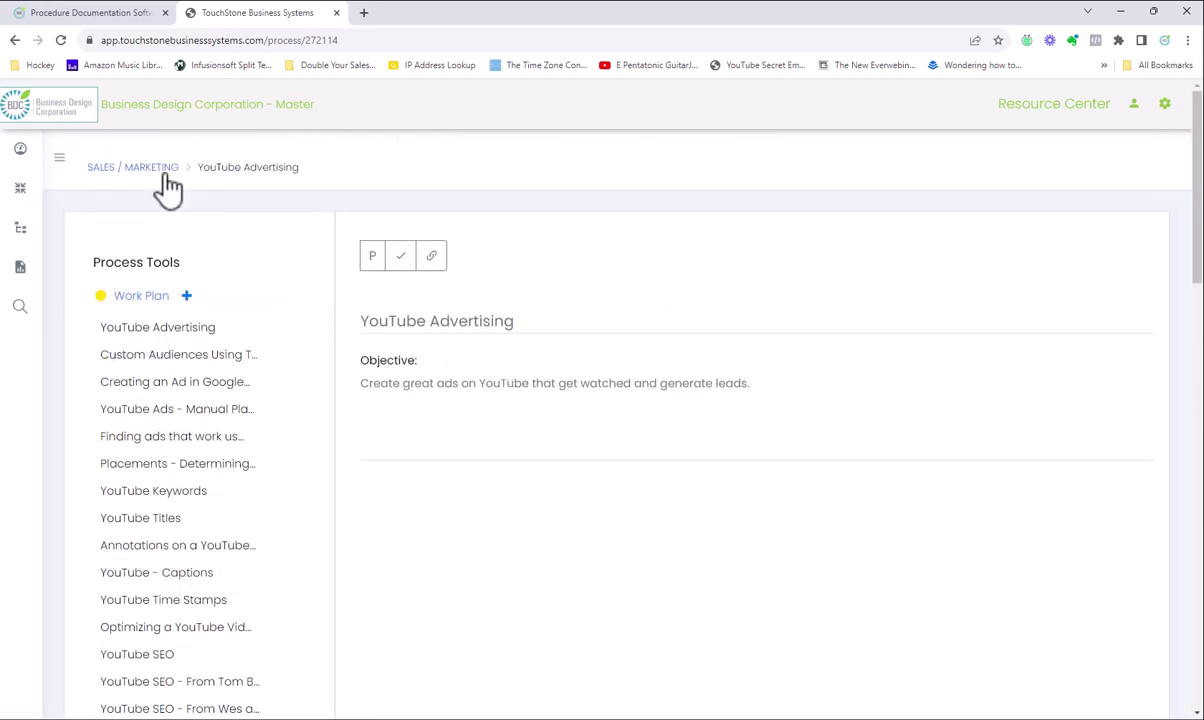
# Create a work plan in YouTube Advertising and preview an AI-generated step-by-step for "Customer Complaint Process" without adding it.
pyautogui.click(148, 297)
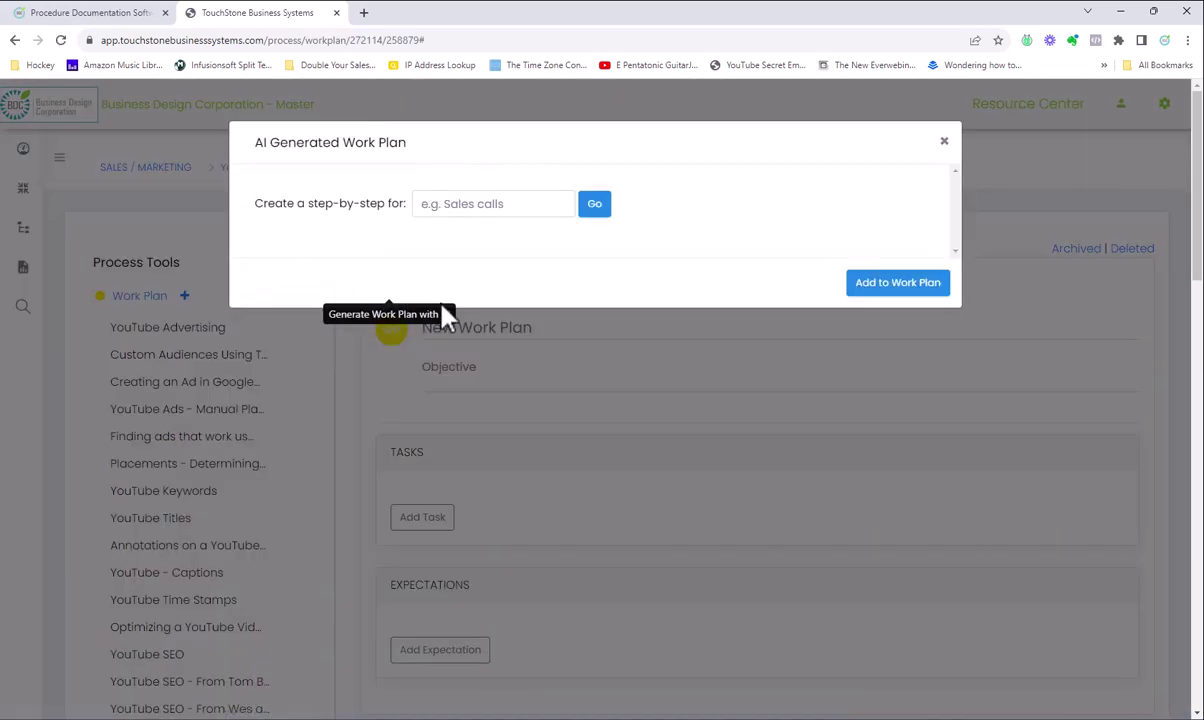
pyautogui.click(476, 204)
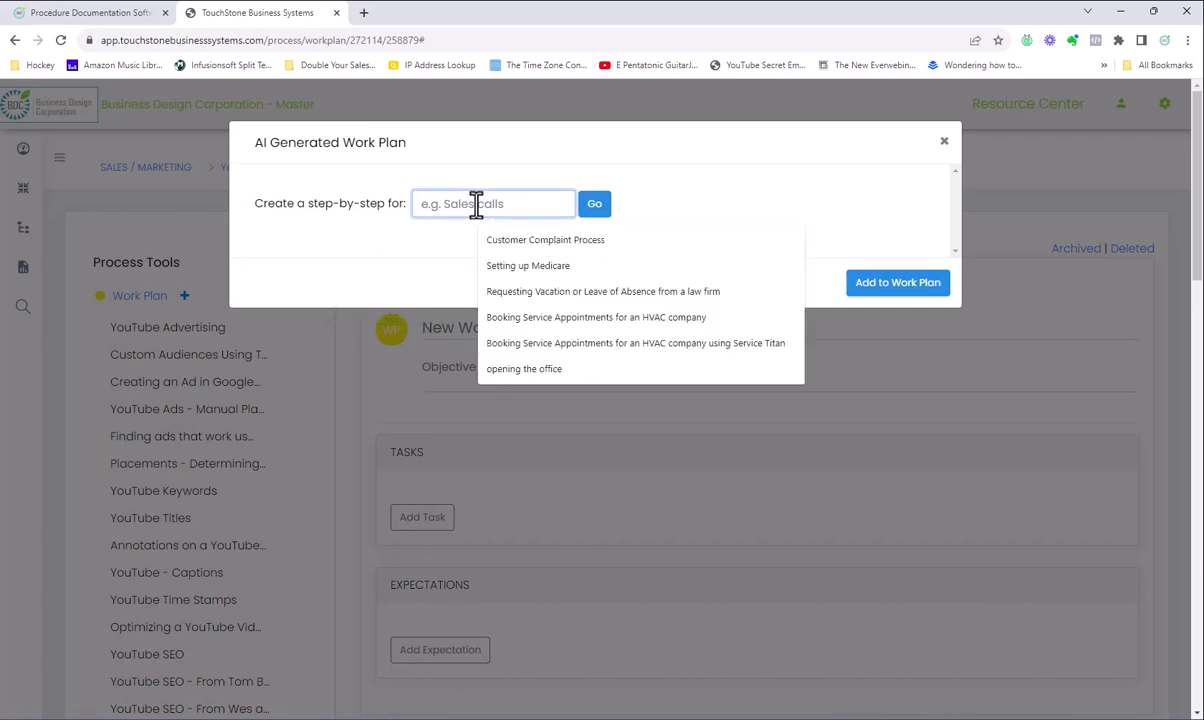
pyautogui.click(552, 241)
pyautogui.click(595, 206)
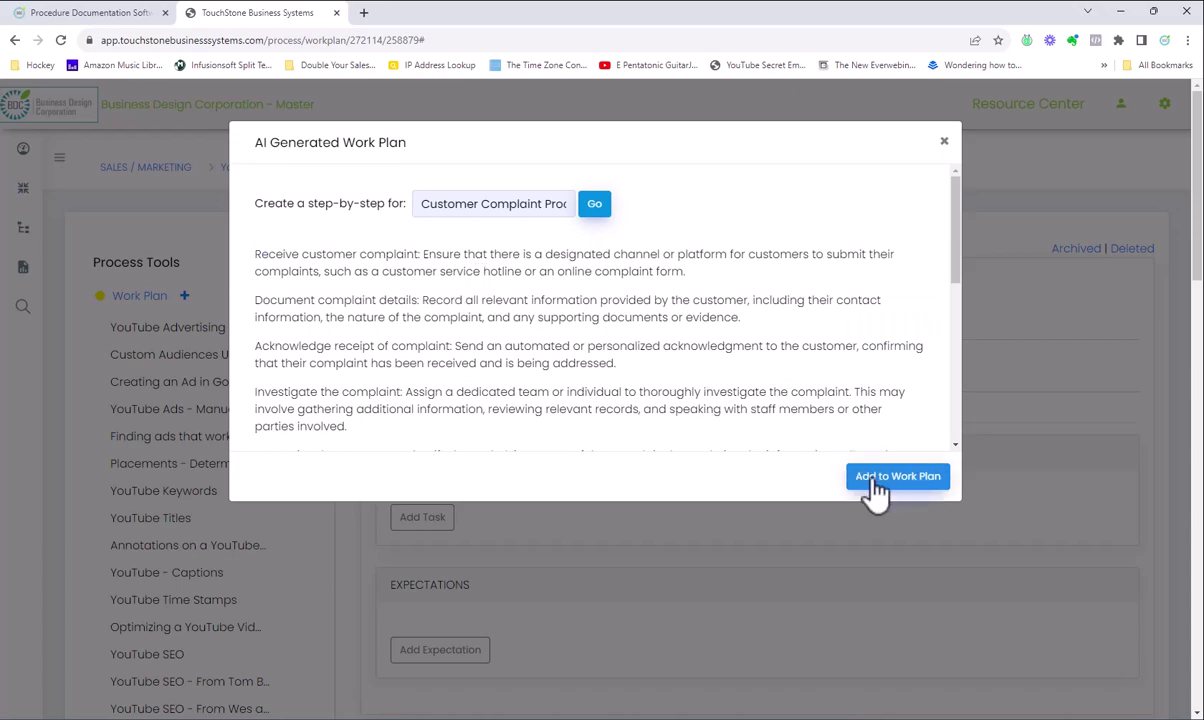
pyautogui.scroll(-5, 484, 365)
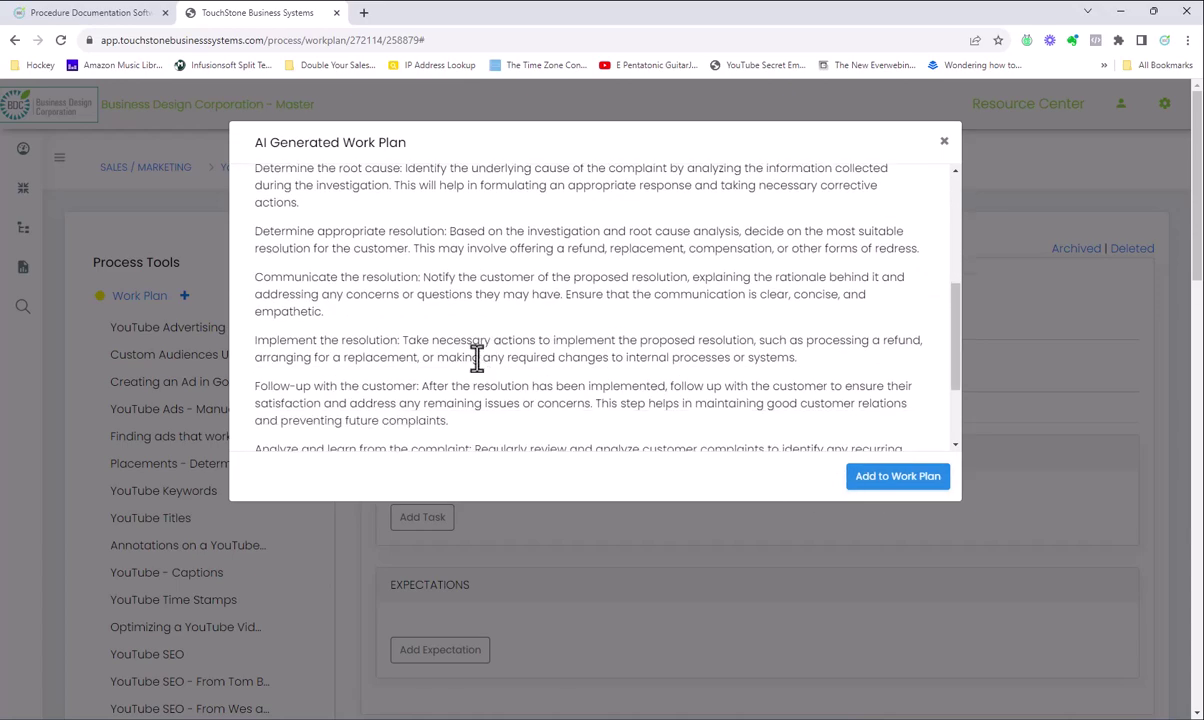
pyautogui.scroll(5, 476, 360)
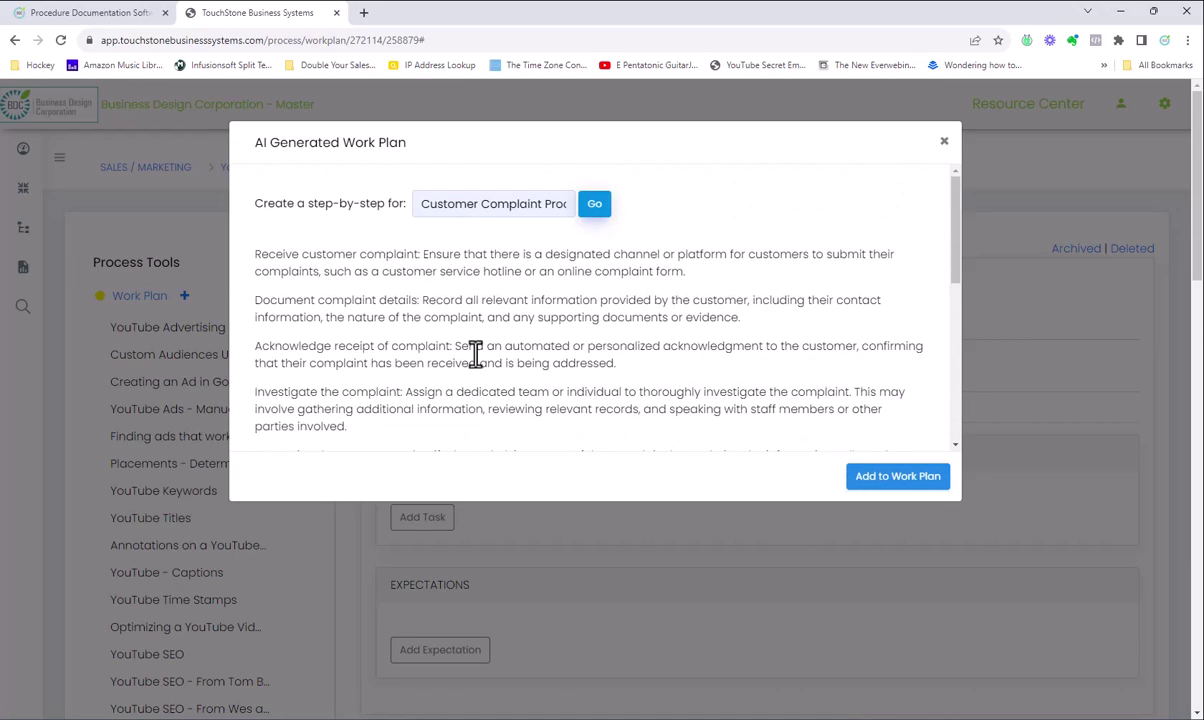
pyautogui.click(945, 143)
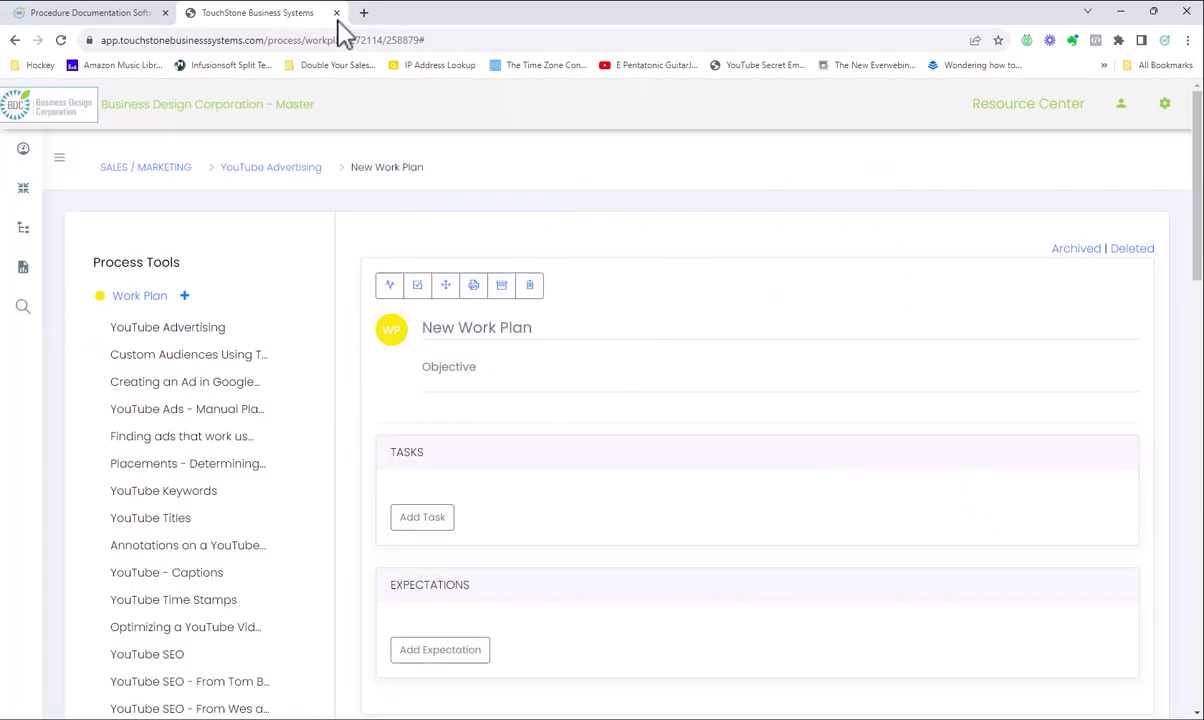
# Log out of TouchStone and set the Business Design Corporation pricing page to yearly billing.
pyautogui.click(1120, 106)
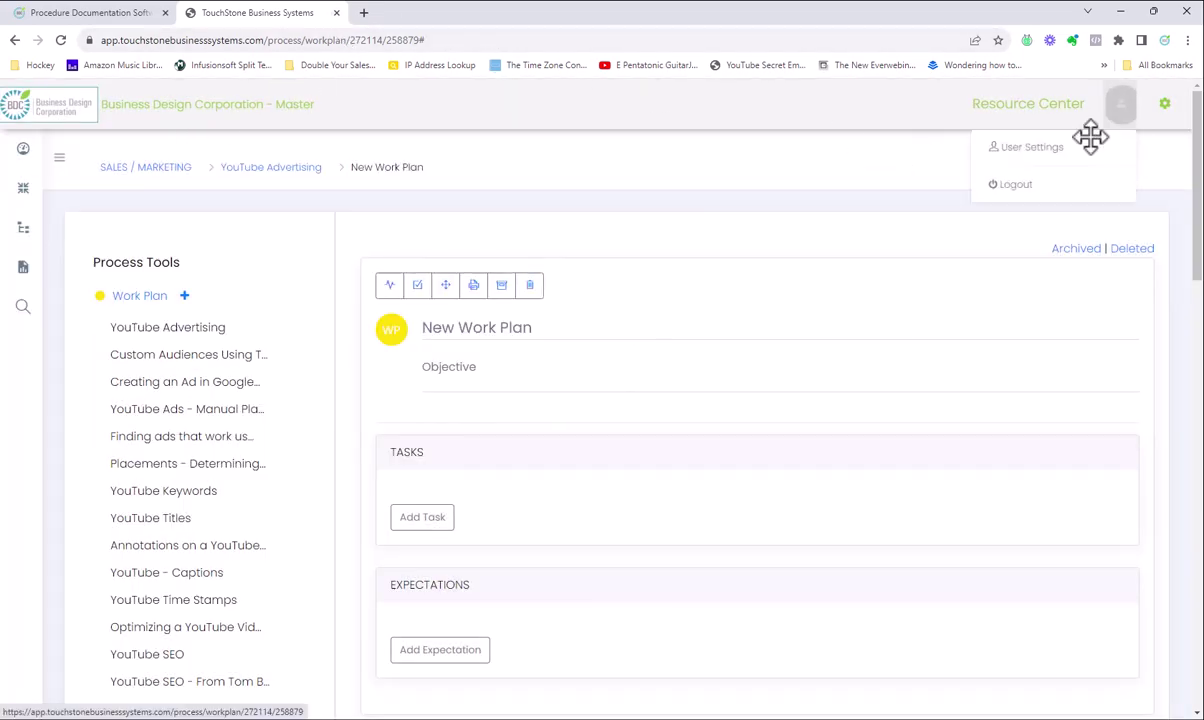
pyautogui.click(995, 197)
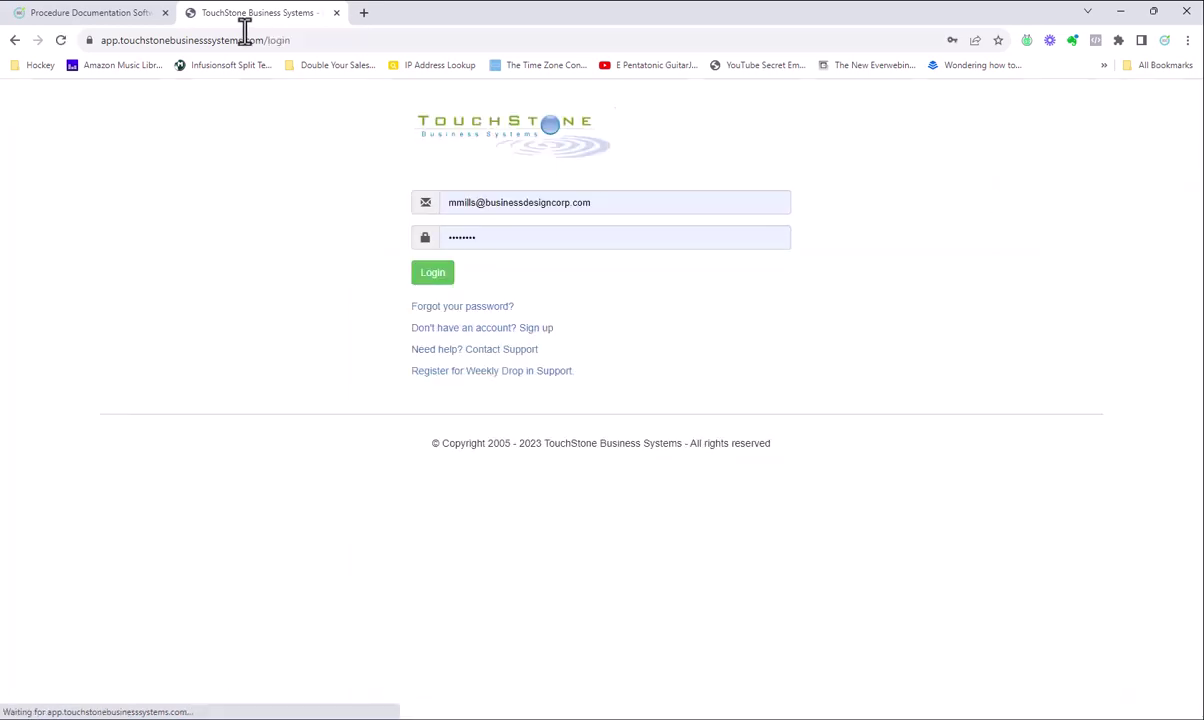
pyautogui.hotkey('ctrl', 'shift', 'Tab')
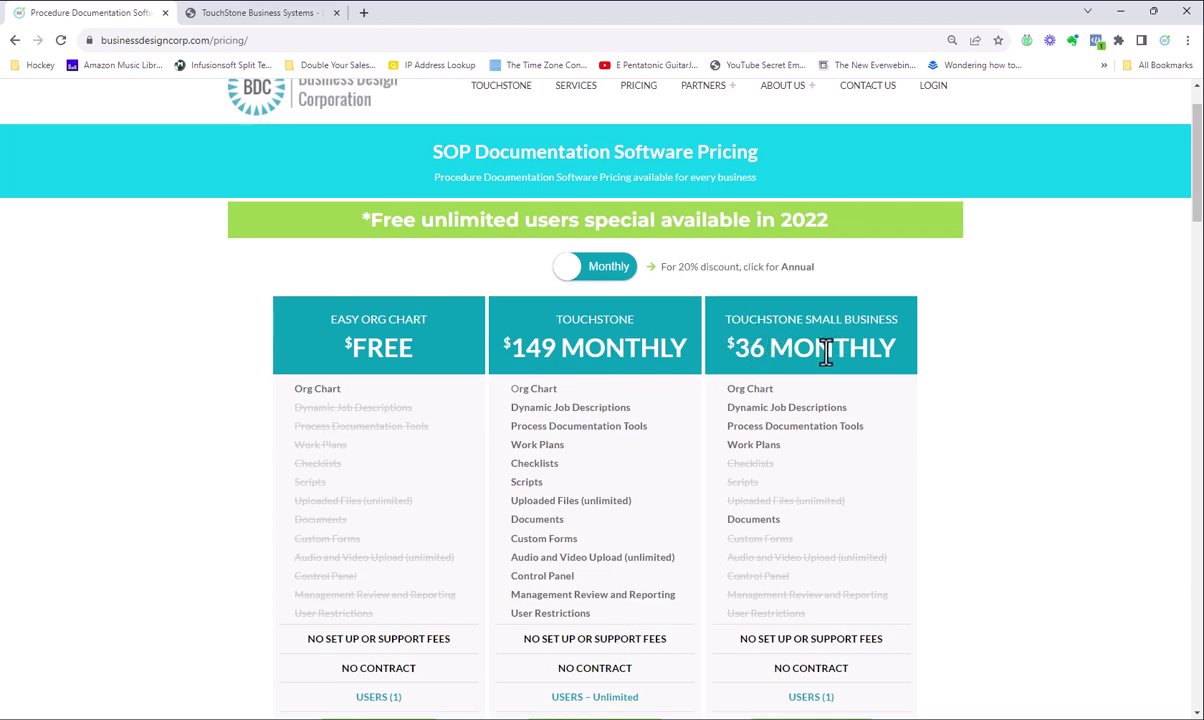
pyautogui.click(576, 268)
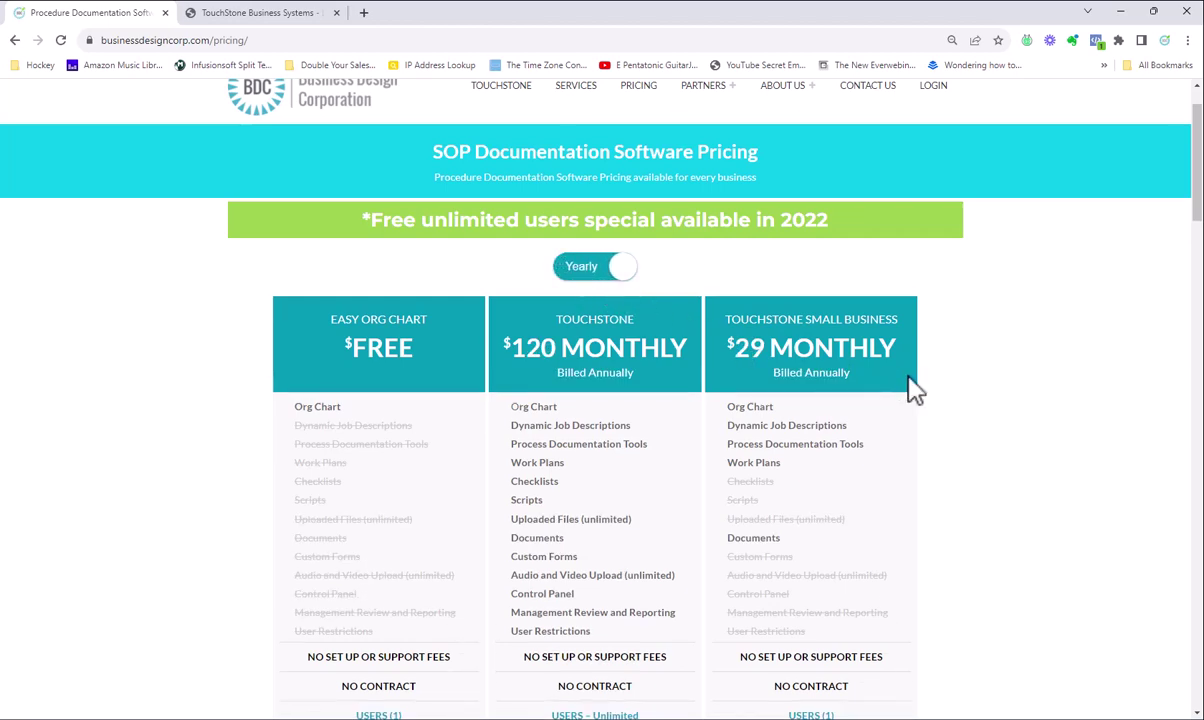